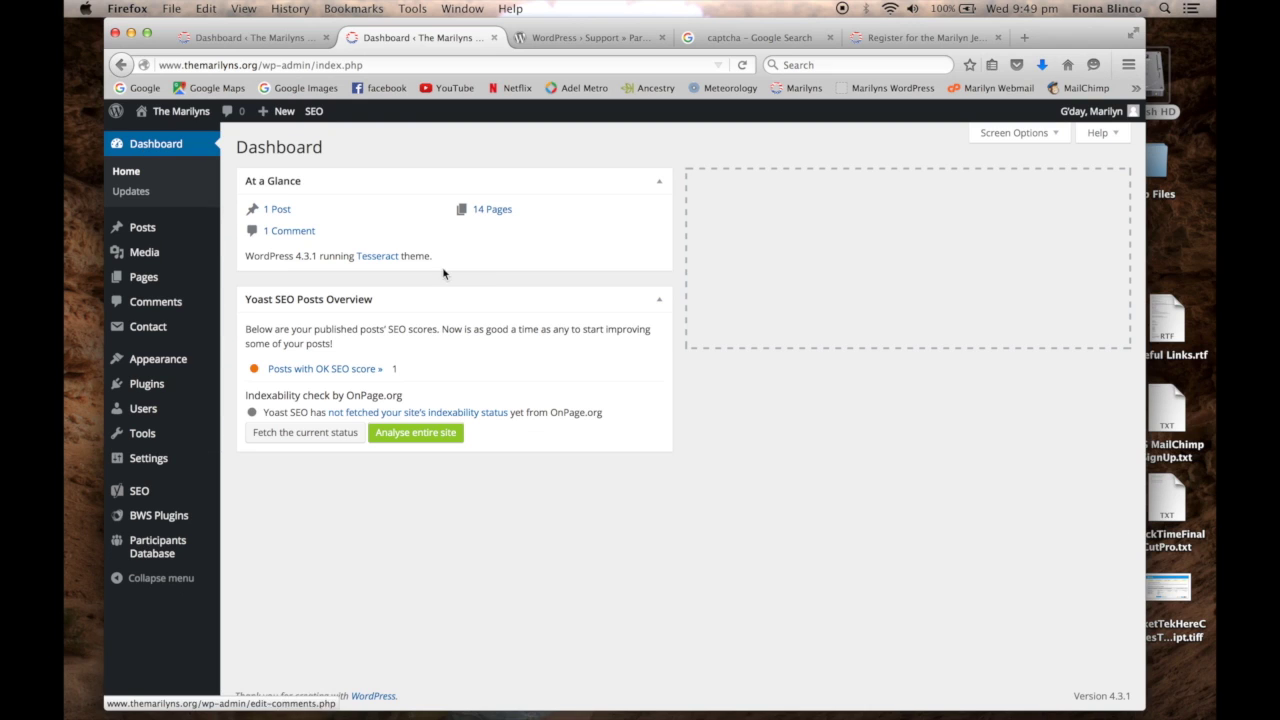
- Open the Participants Database admin pages from the WordPress sidebar
{"action": "left_click", "coordinate": [157, 554]}
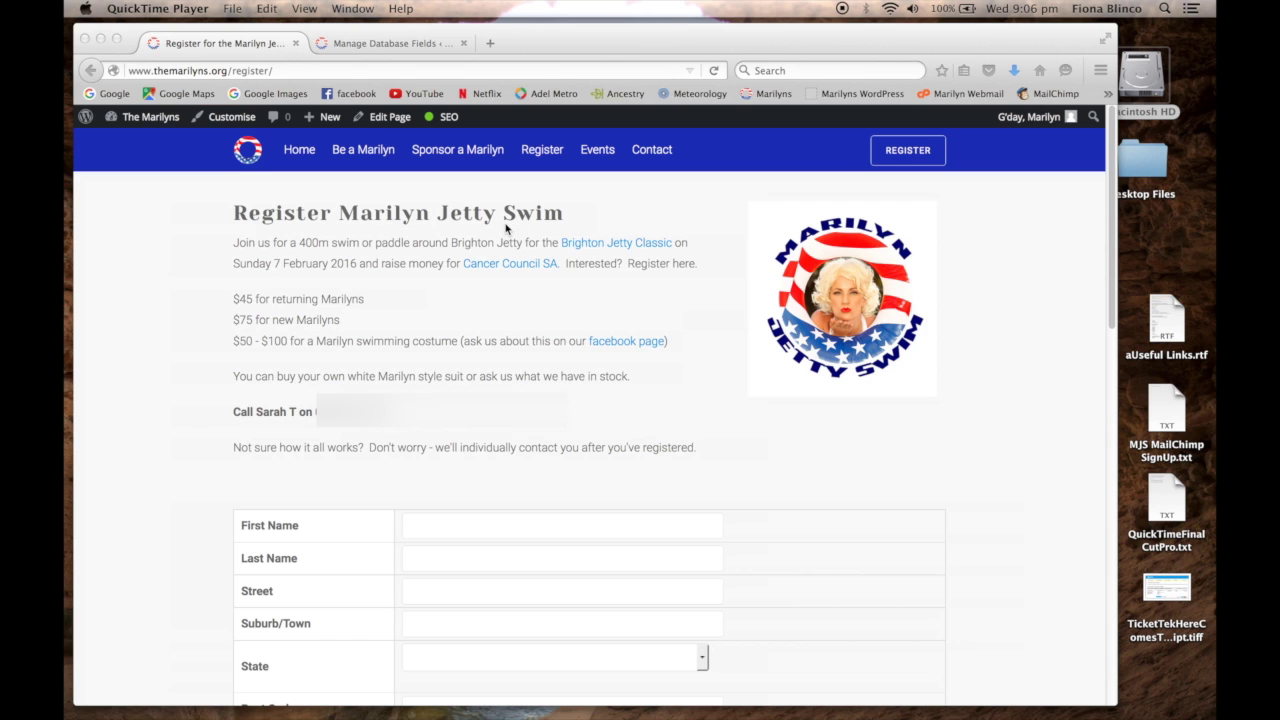
{"action": "left_click", "coordinate": [1112, 418]}
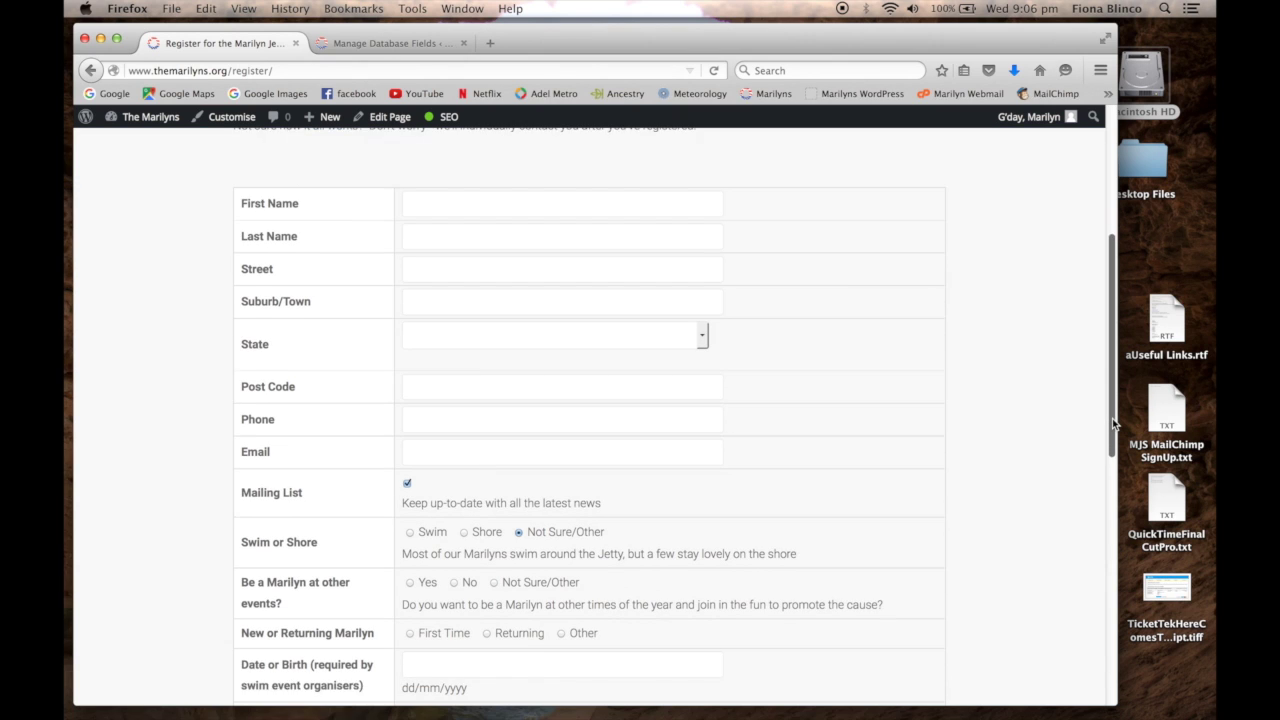
{"action": "scroll", "coordinate": [1112, 418], "scroll_direction": "down", "scroll_amount": 1}
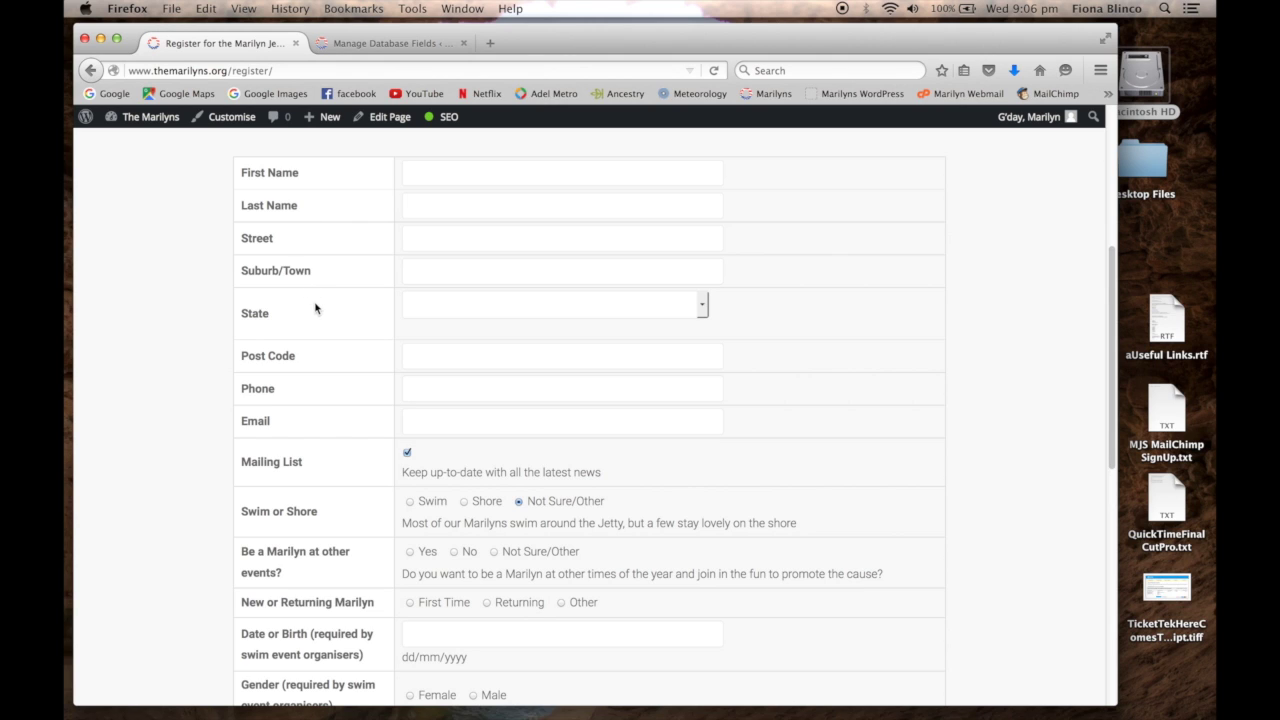
{"action": "left_click", "coordinate": [703, 312]}
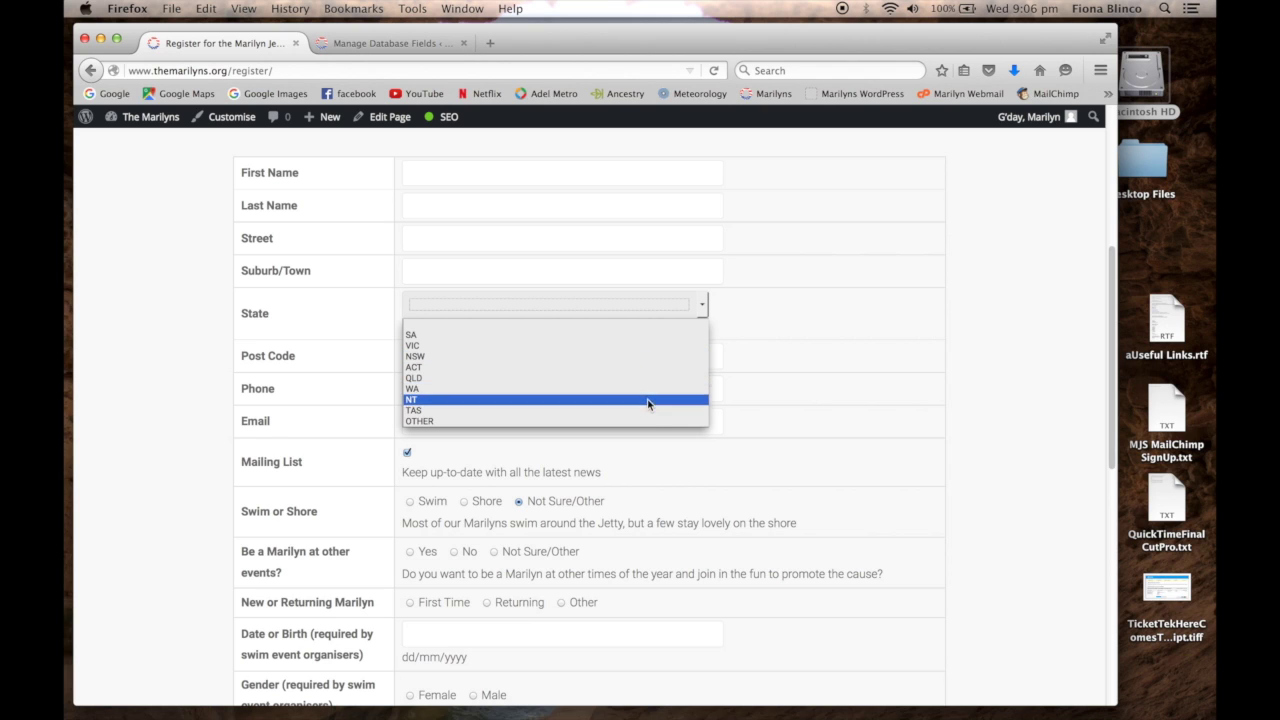
{"action": "left_click", "coordinate": [698, 307]}
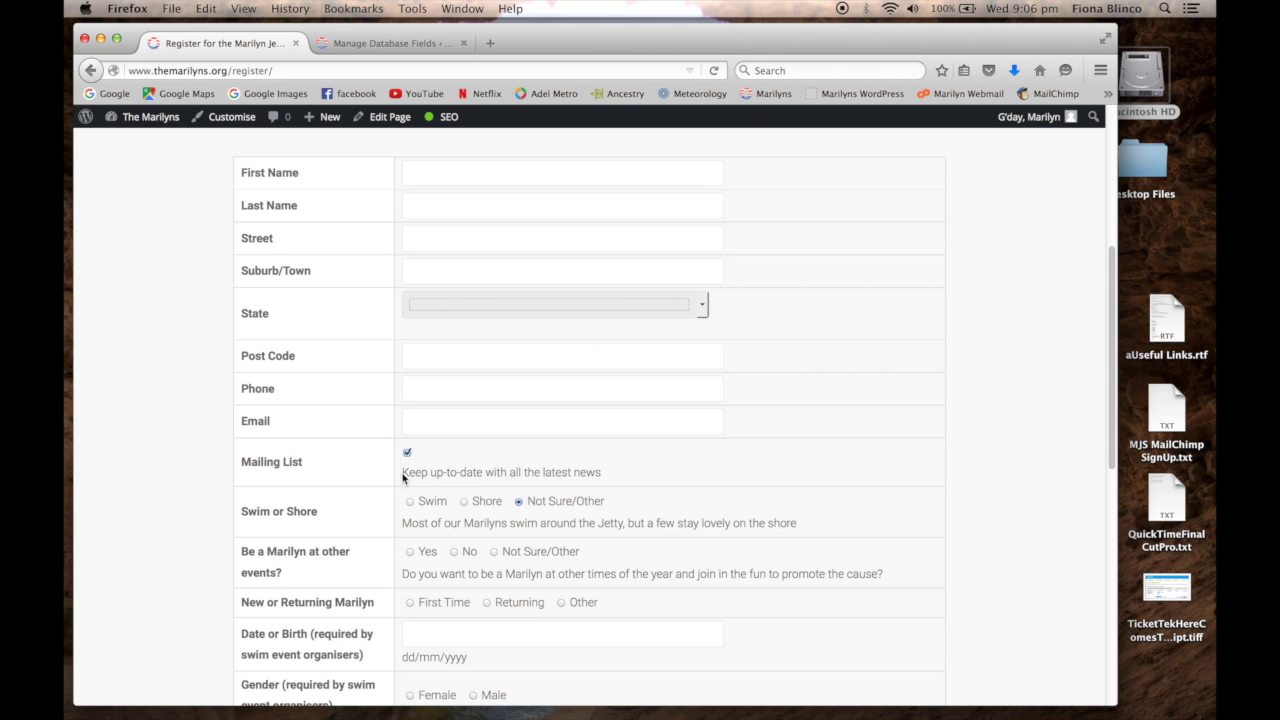
{"action": "left_click_drag", "start_coordinate": [1114, 420], "coordinate": [1110, 530]}
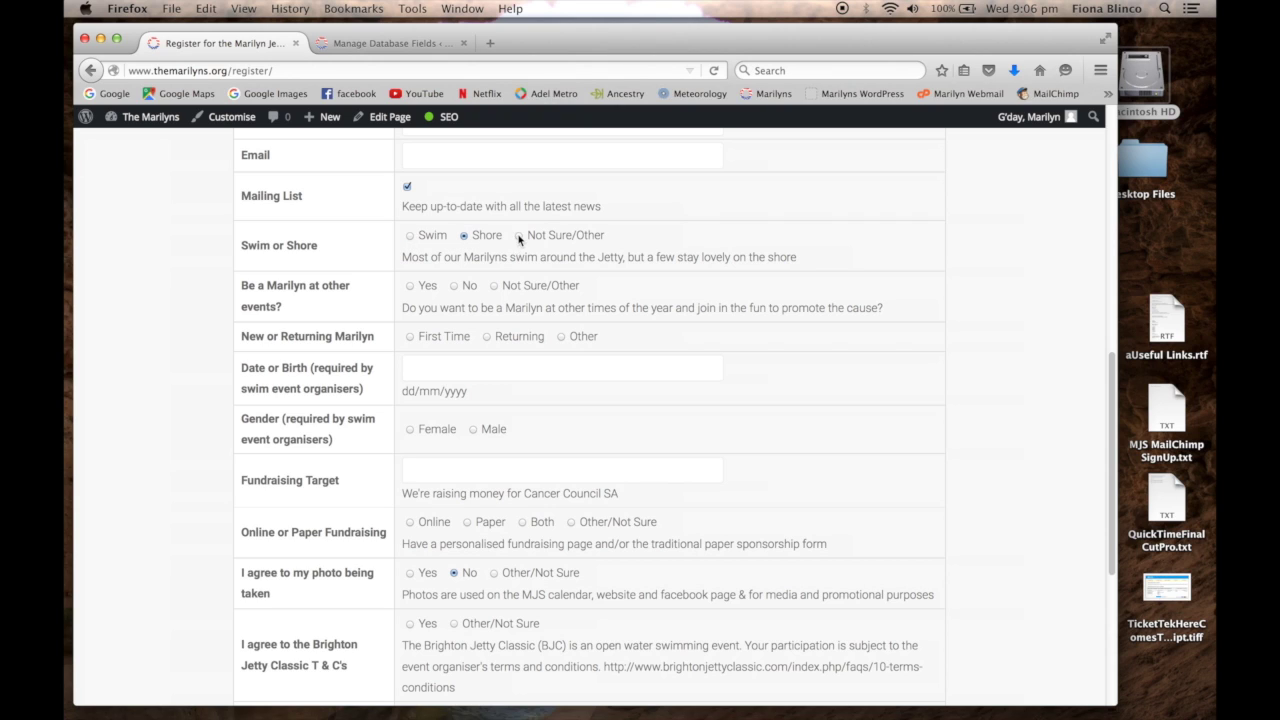
- Answer Not Sure/Other for attending other events and highlight the date of birth format hint
{"action": "left_click", "coordinate": [493, 285]}
{"action": "left_click", "coordinate": [437, 367]}
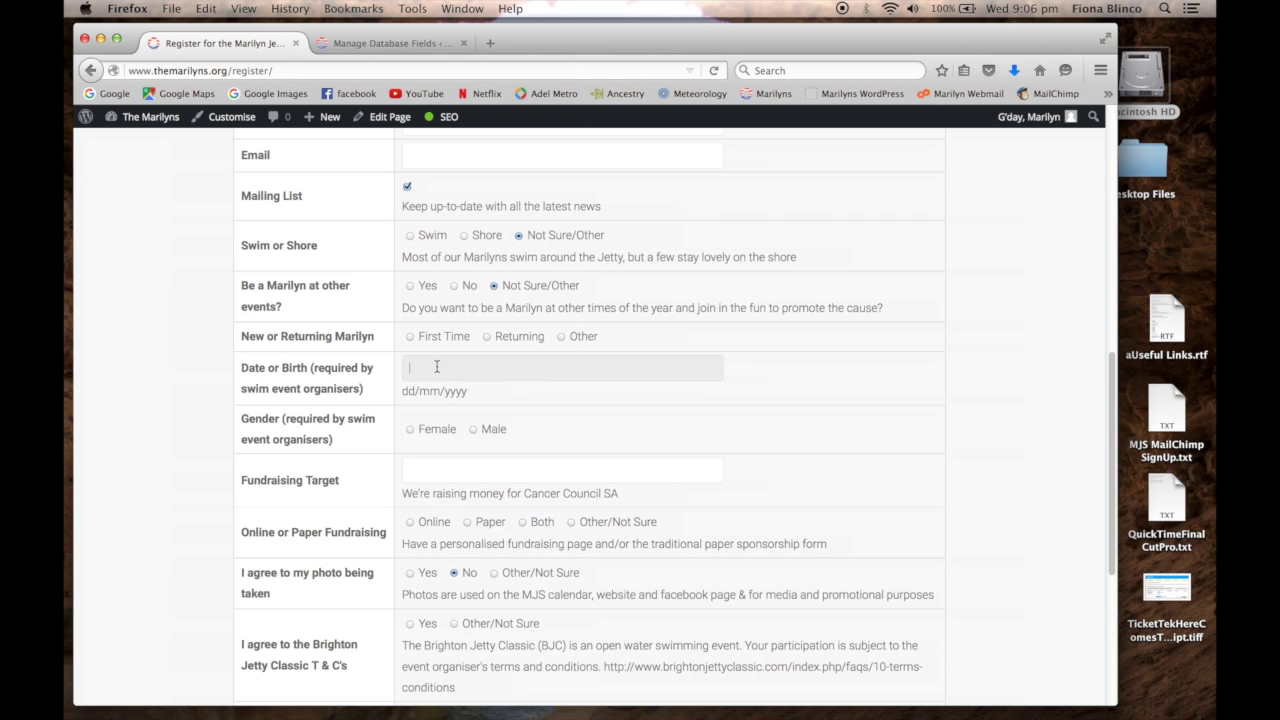
{"action": "left_click_drag", "start_coordinate": [403, 392], "coordinate": [446, 392]}
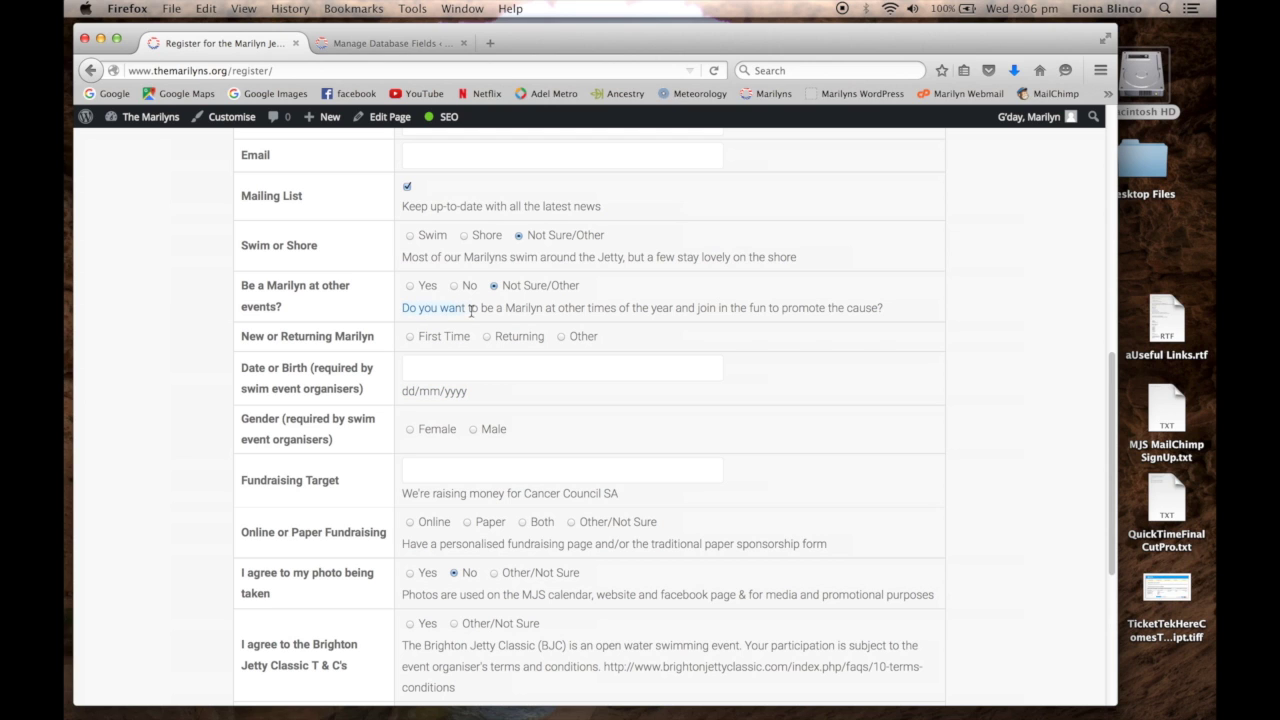
{"action": "left_click_drag", "start_coordinate": [471, 311], "coordinate": [555, 312]}
- Scroll down the registration form, then switch to the Manage Database Fields page
{"action": "scroll", "coordinate": [890, 316], "scroll_direction": "down", "scroll_amount": 5}
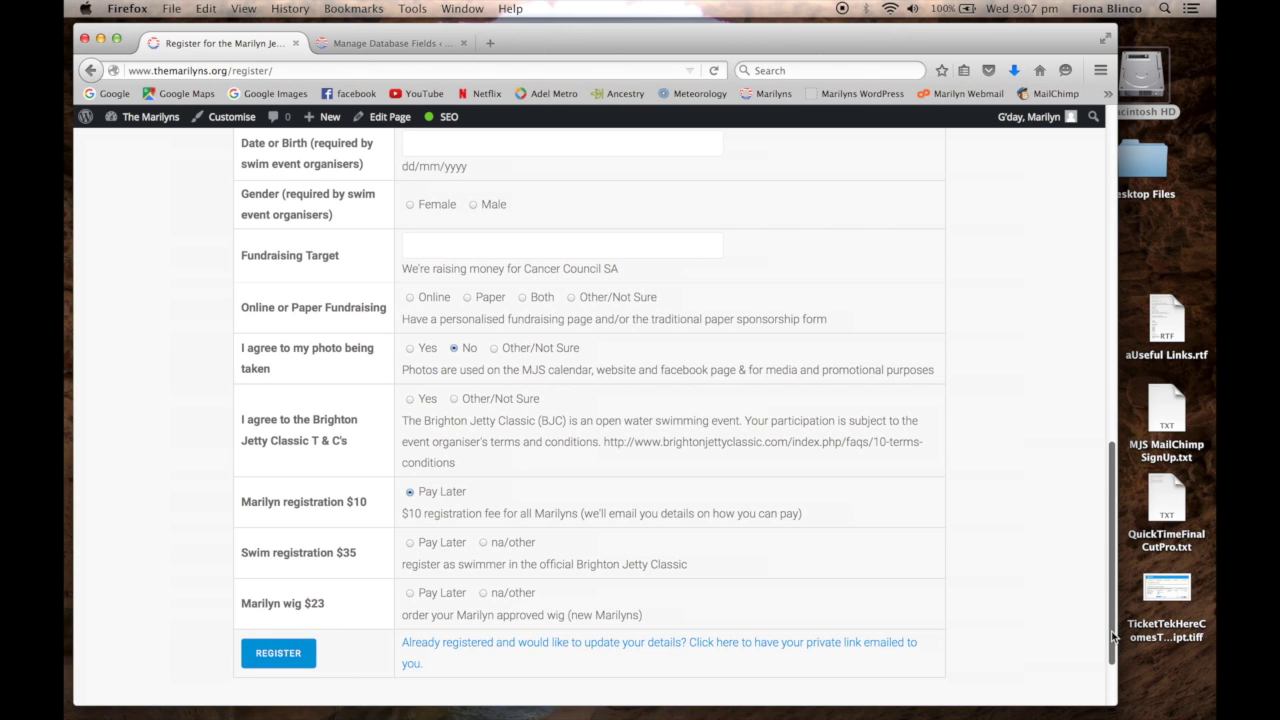
{"action": "left_click_drag", "start_coordinate": [1113, 635], "coordinate": [1099, 475]}
{"action": "left_click", "coordinate": [390, 45]}
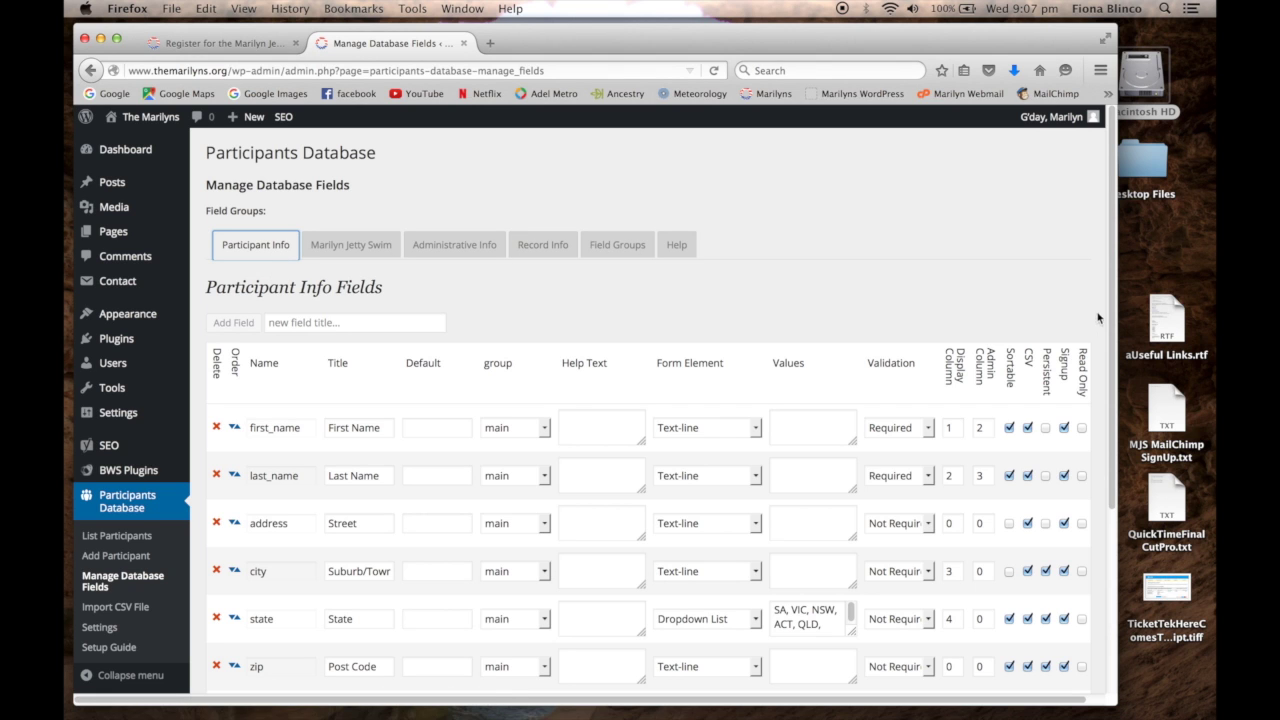
{"action": "left_click_drag", "start_coordinate": [1112, 306], "coordinate": [1103, 443]}
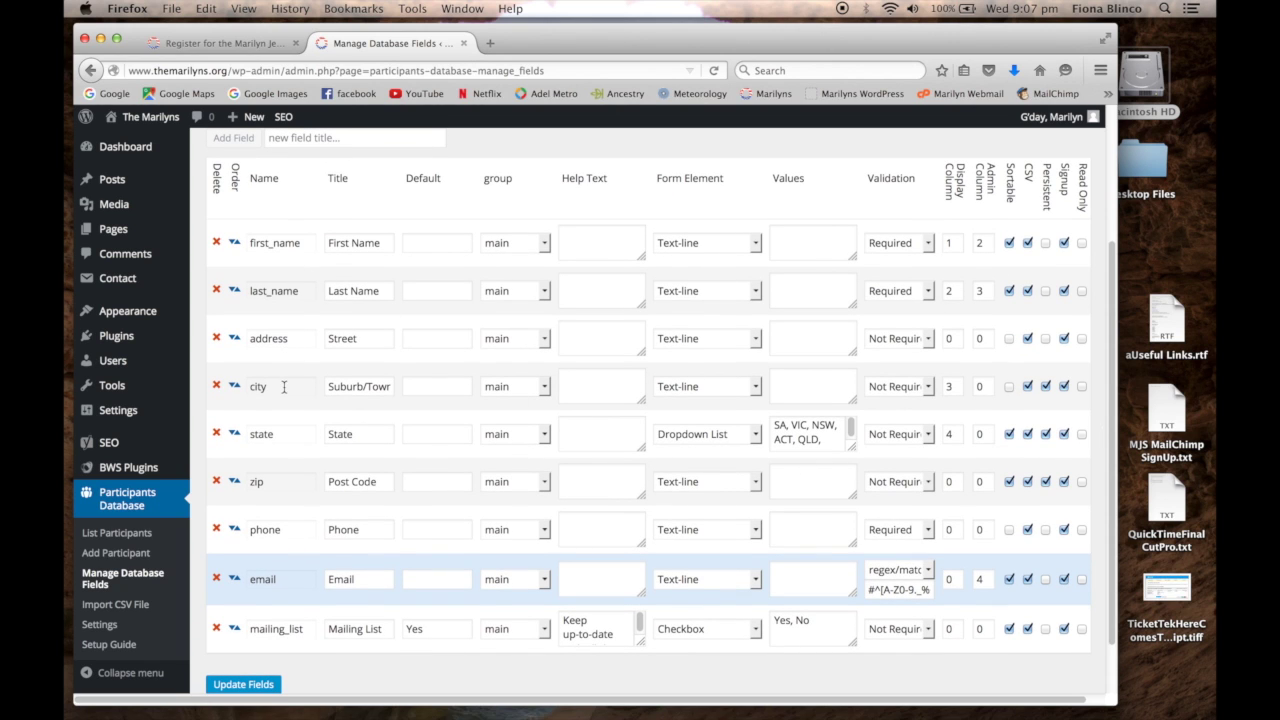
{"action": "double_click", "coordinate": [256, 483]}
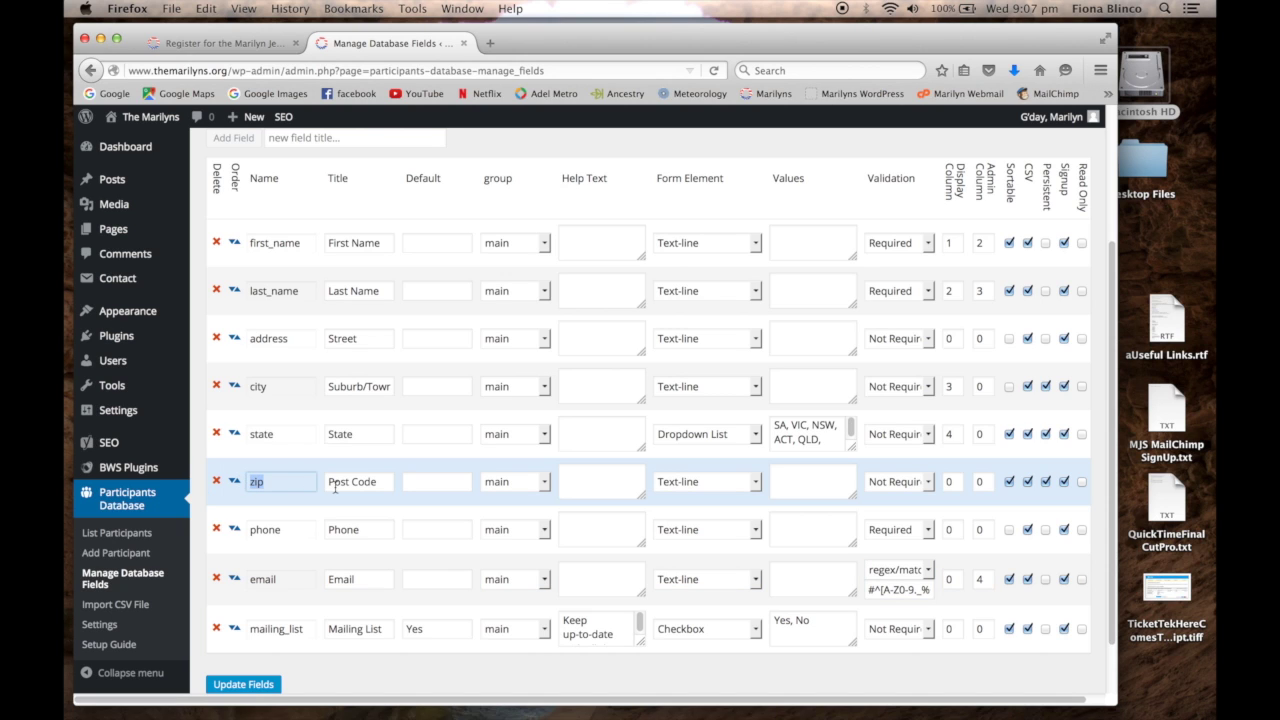
{"action": "left_click", "coordinate": [381, 484]}
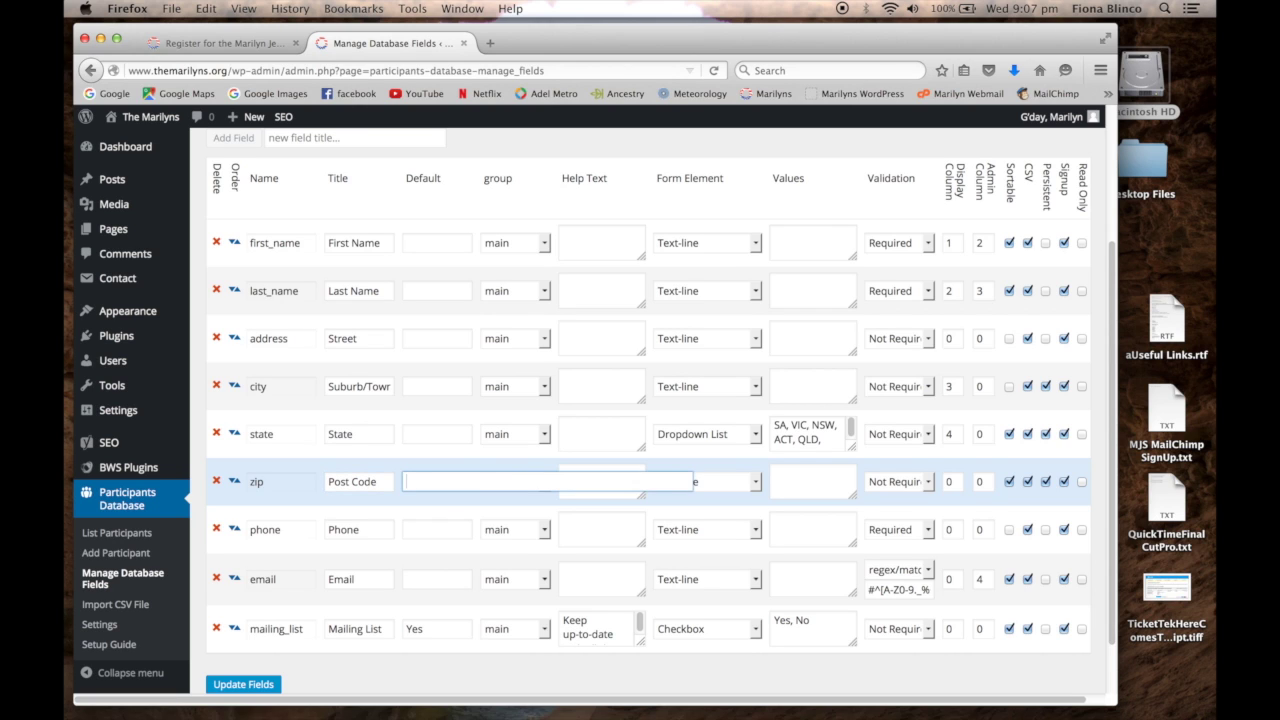
{"action": "scroll", "coordinate": [563, 185], "scroll_direction": "down", "scroll_amount": 1}
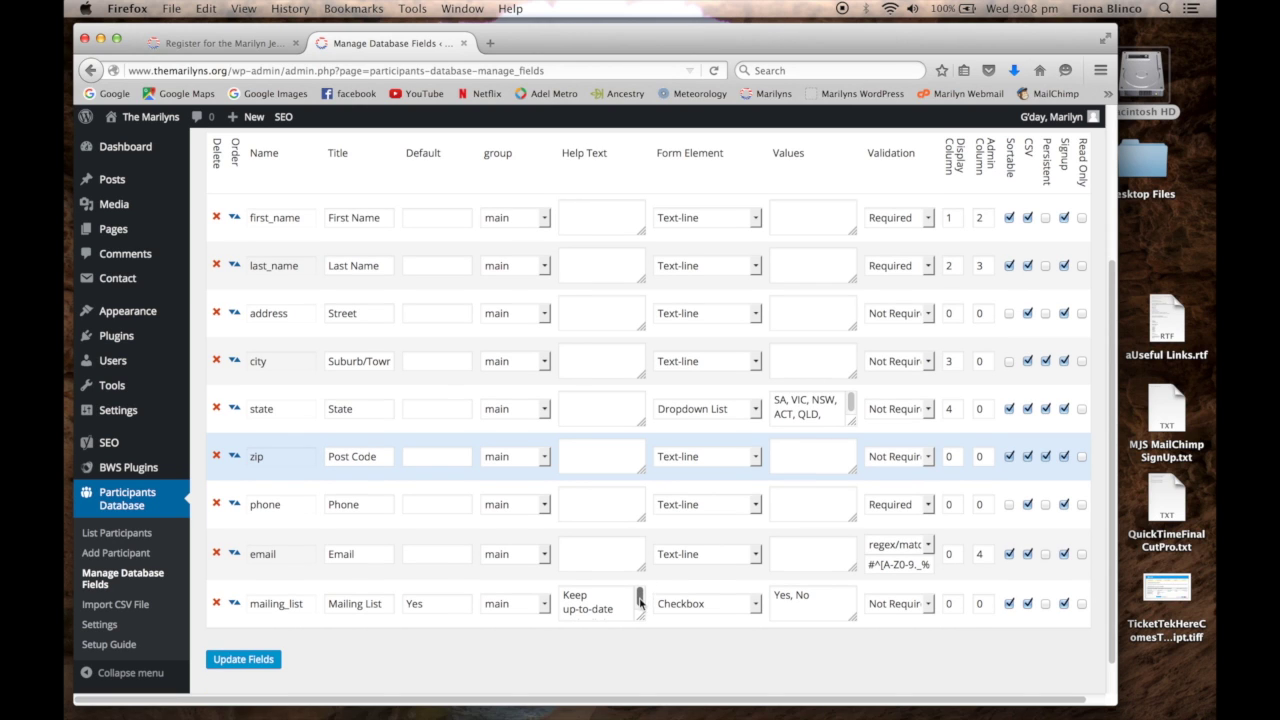
{"action": "left_click_drag", "start_coordinate": [640, 592], "coordinate": [640, 597]}
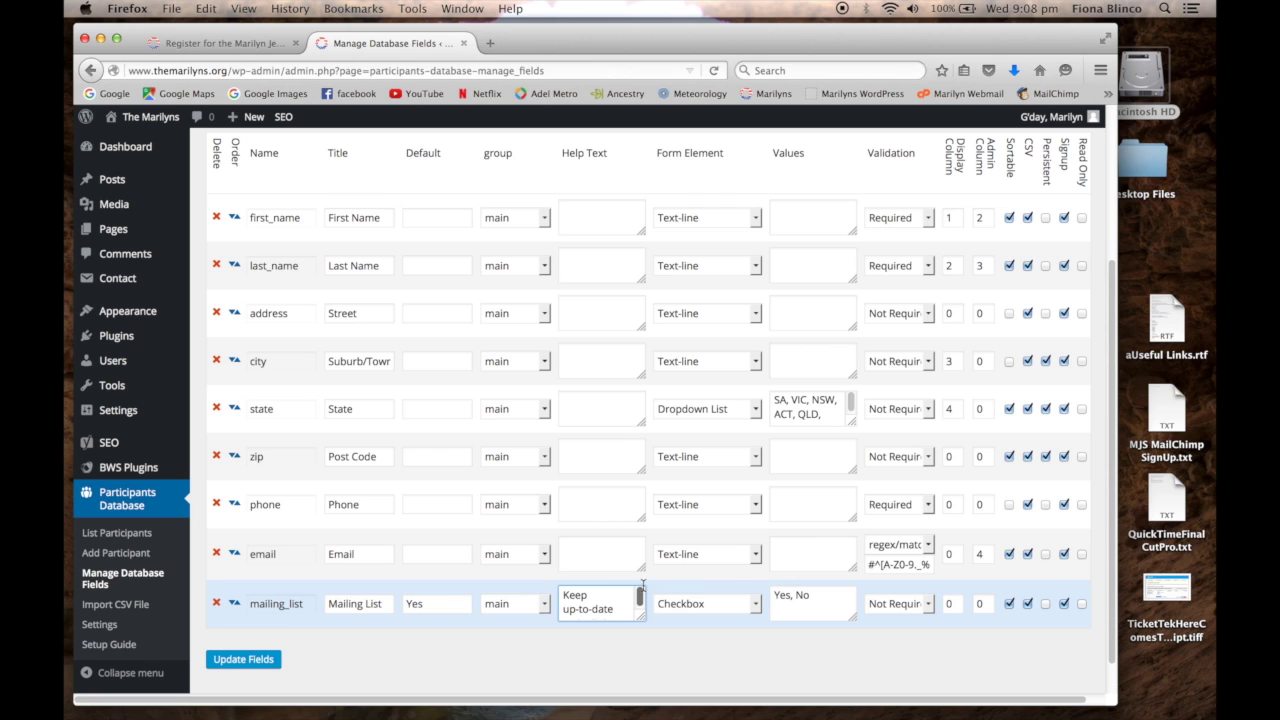
{"action": "scroll", "coordinate": [640, 590], "scroll_direction": "down", "scroll_amount": 1}
{"action": "key", "text": "ctrl+Tab"}
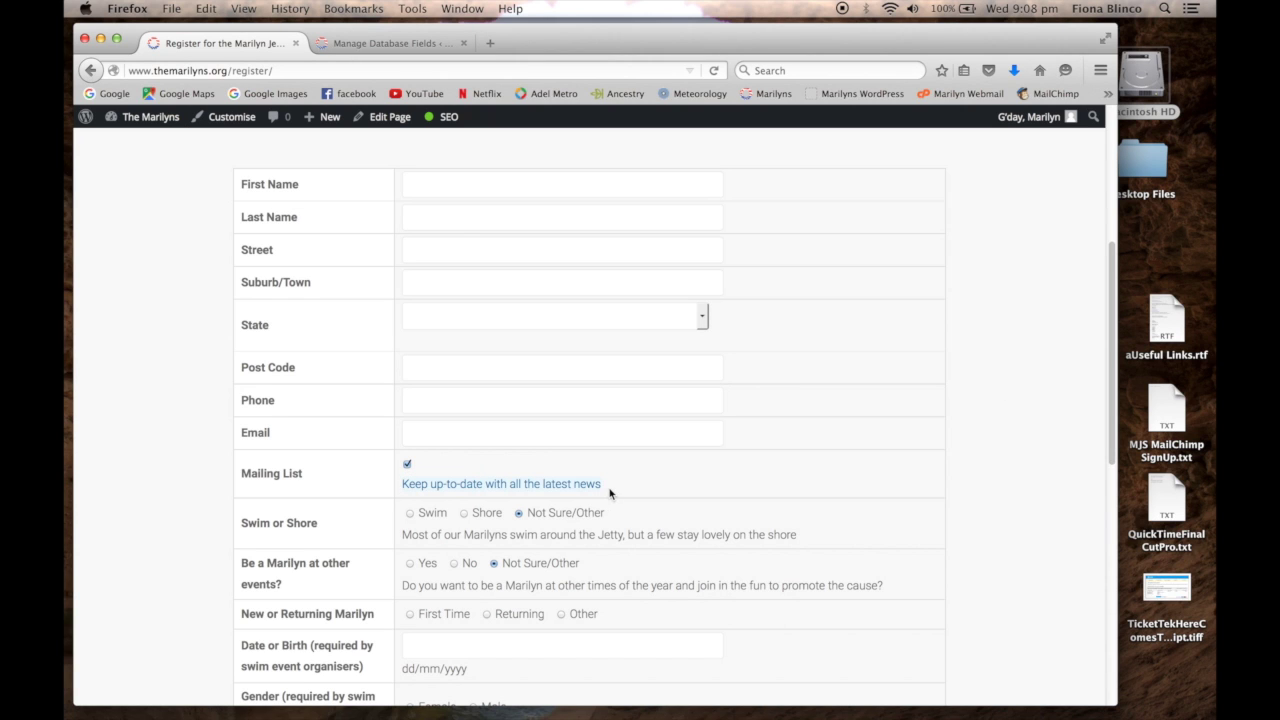
{"action": "left_click", "coordinate": [355, 47]}
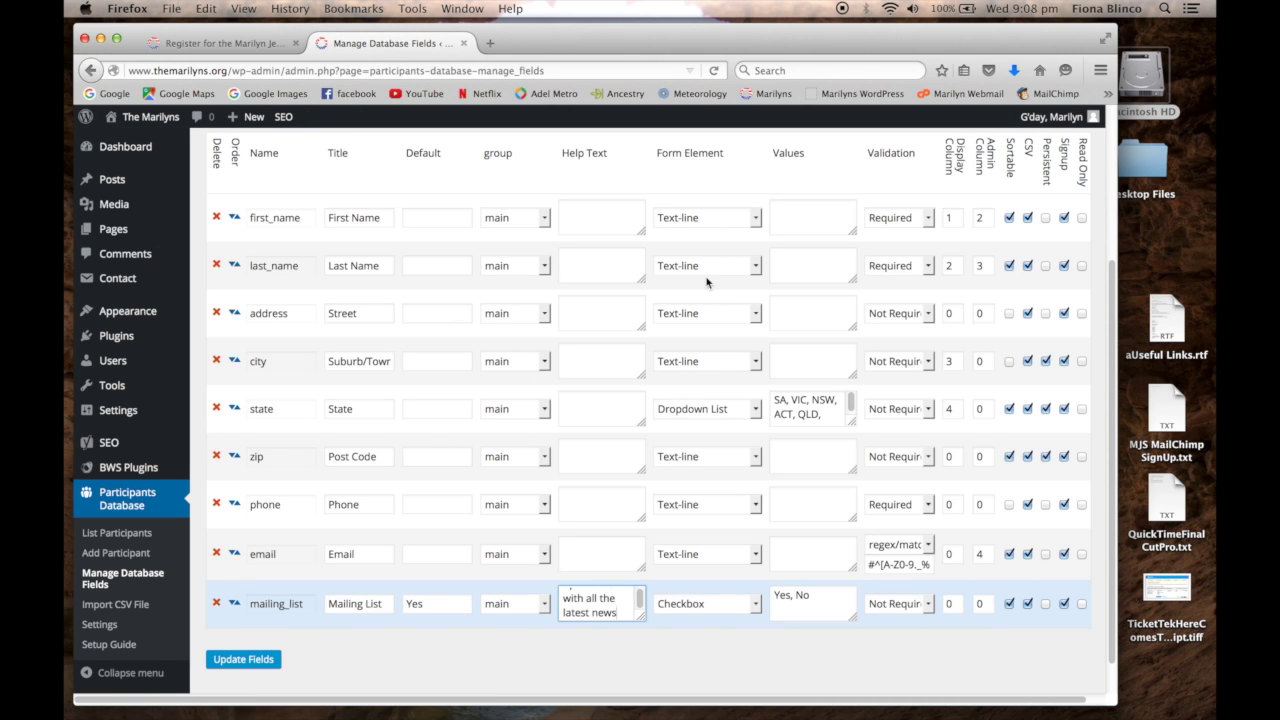
- Check the Form Element types for city (Text-line) and state (Dropdown List) without changing them
{"action": "left_click", "coordinate": [756, 364]}
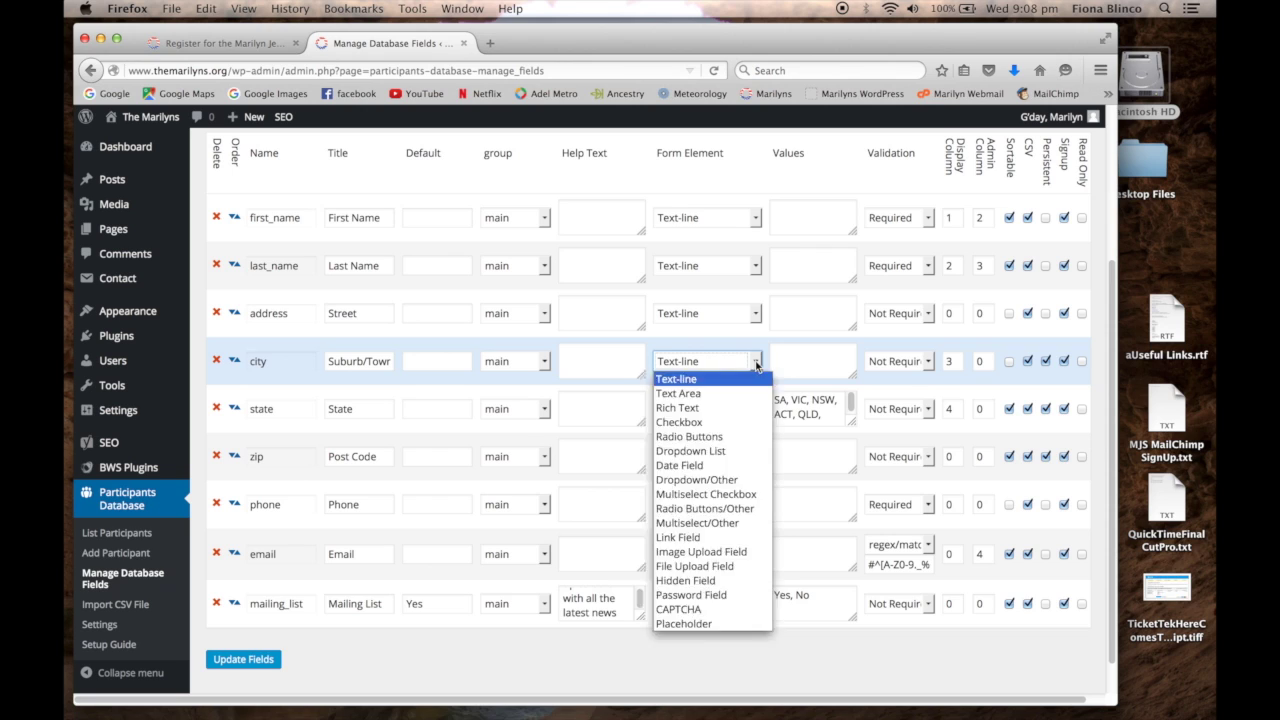
{"action": "left_click", "coordinate": [756, 366]}
{"action": "left_click", "coordinate": [754, 412]}
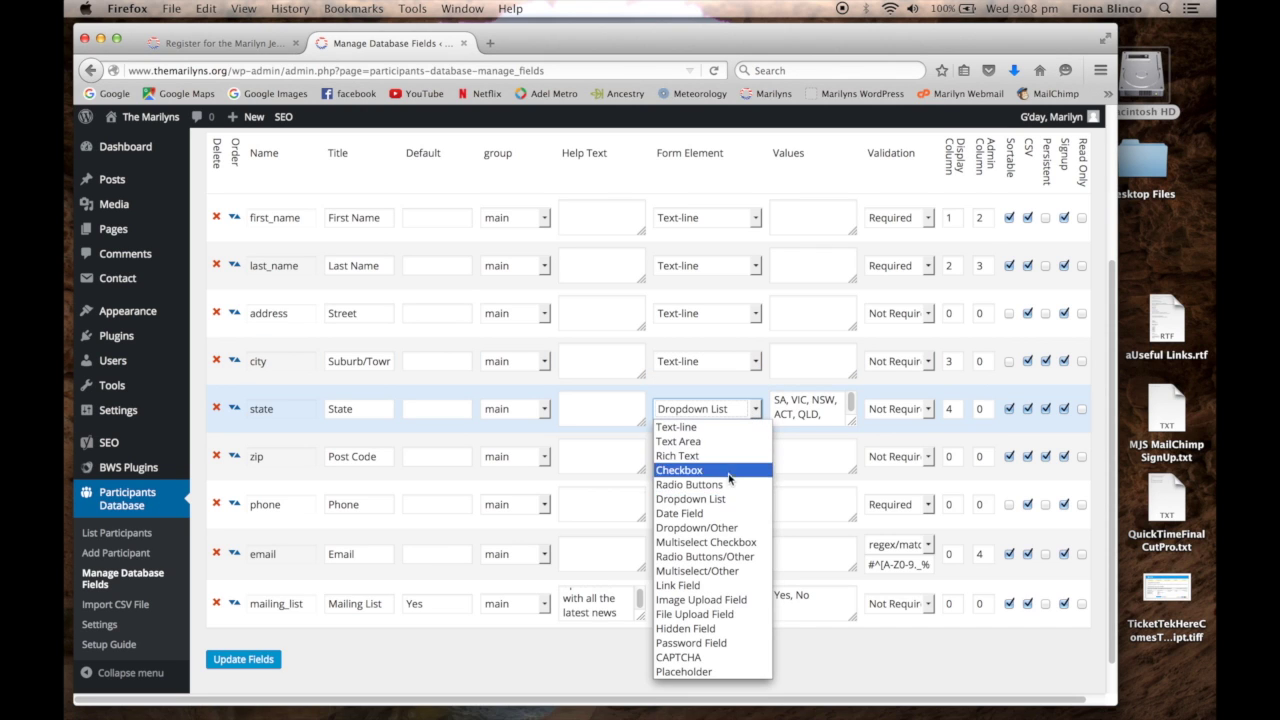
{"action": "left_click", "coordinate": [755, 411]}
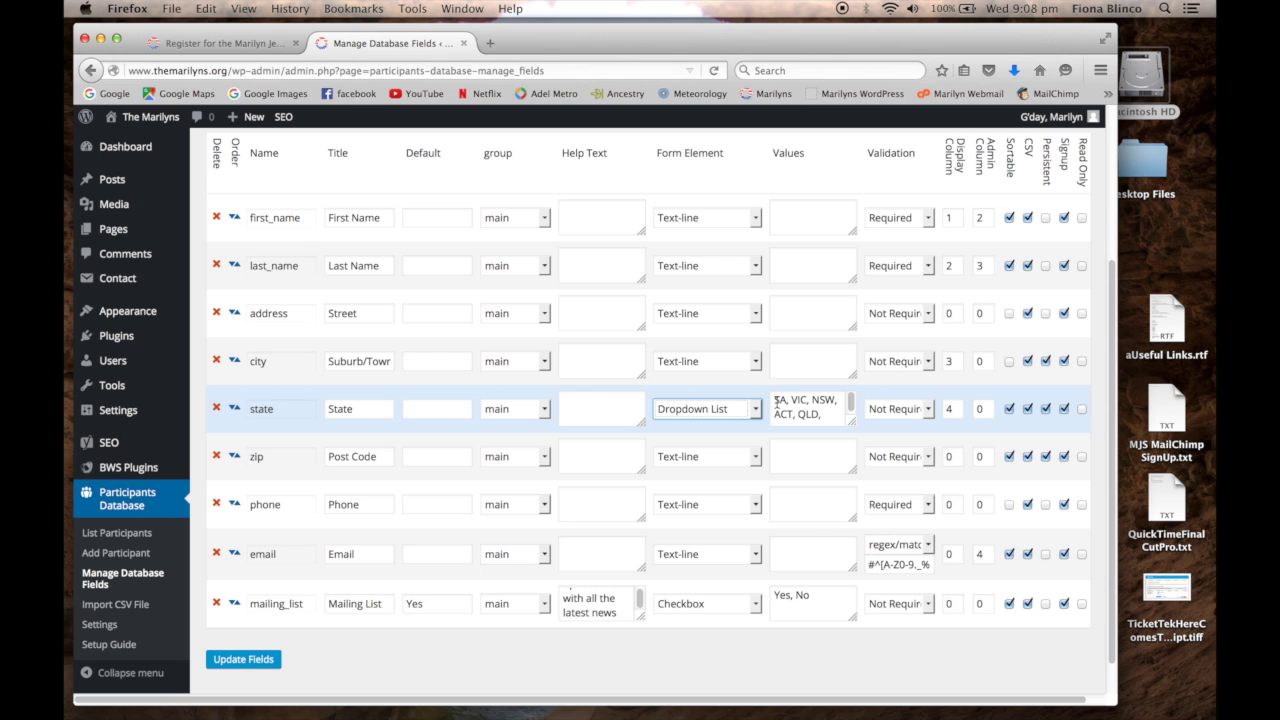
{"action": "left_click_drag", "start_coordinate": [776, 400], "coordinate": [826, 411]}
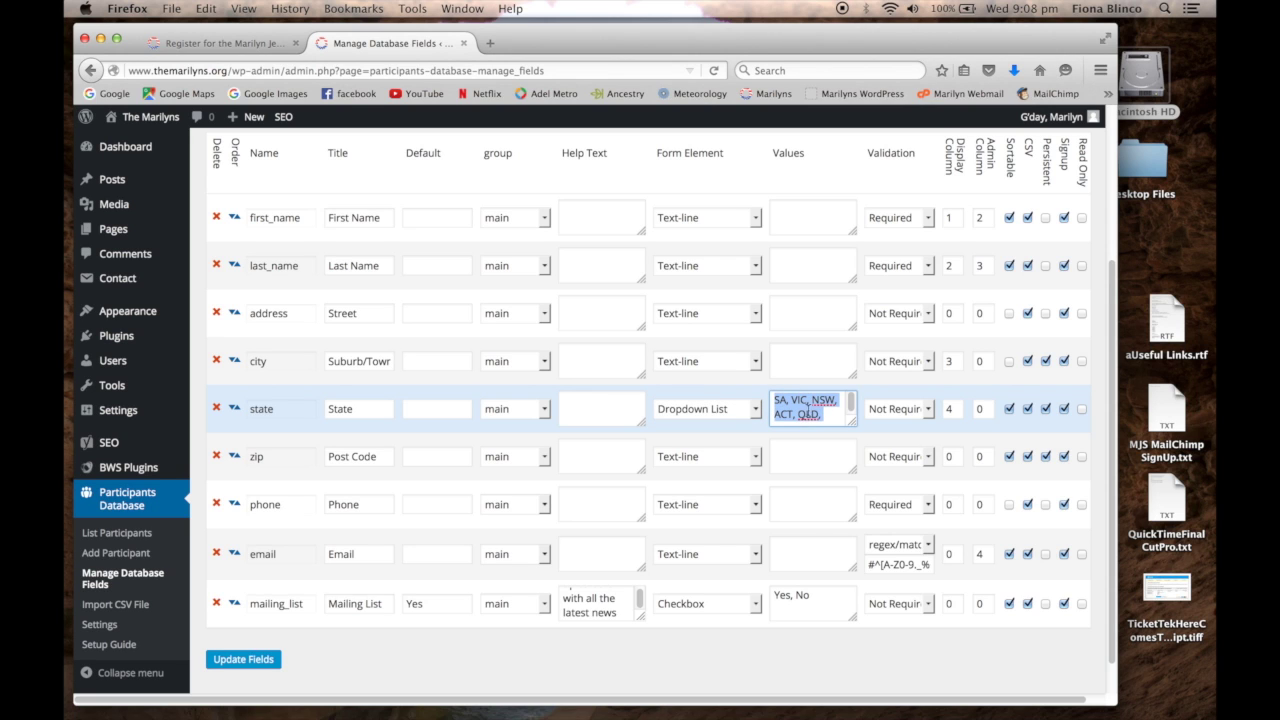
{"action": "key", "text": "Right"}
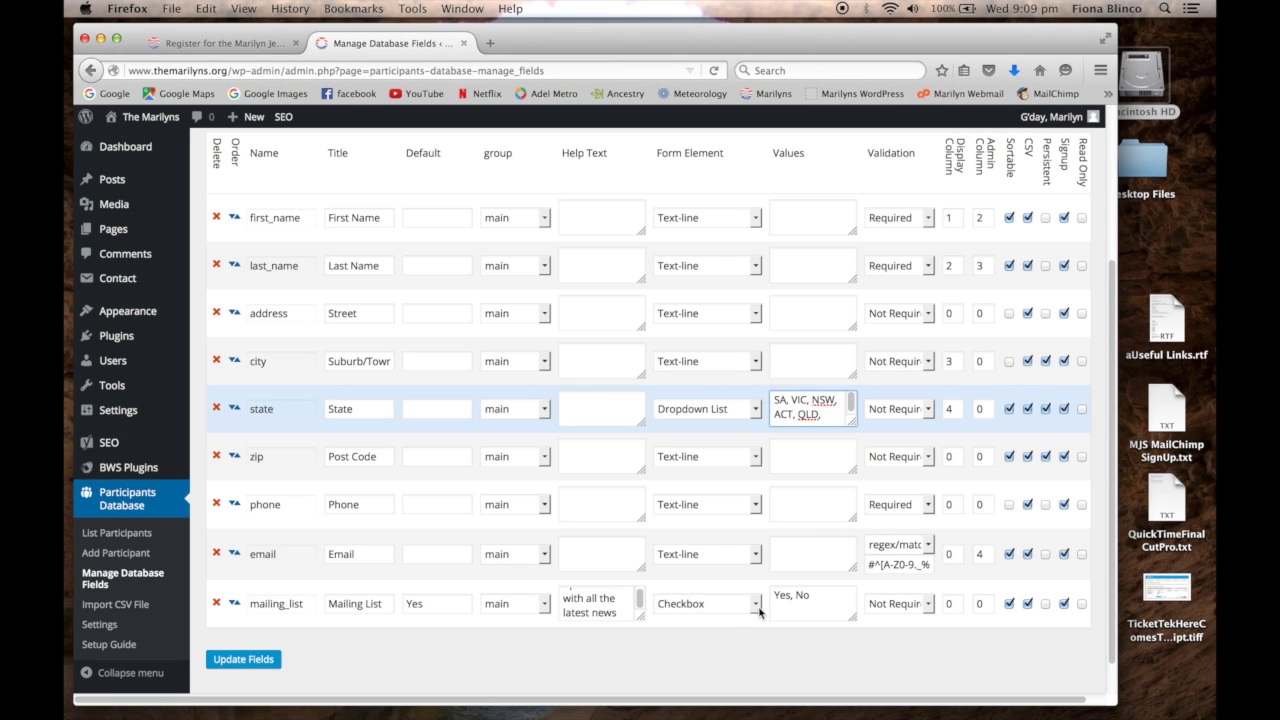
- Confirm mailing_list stays a Checkbox, then return to the registration form page
{"action": "left_click", "coordinate": [755, 604]}
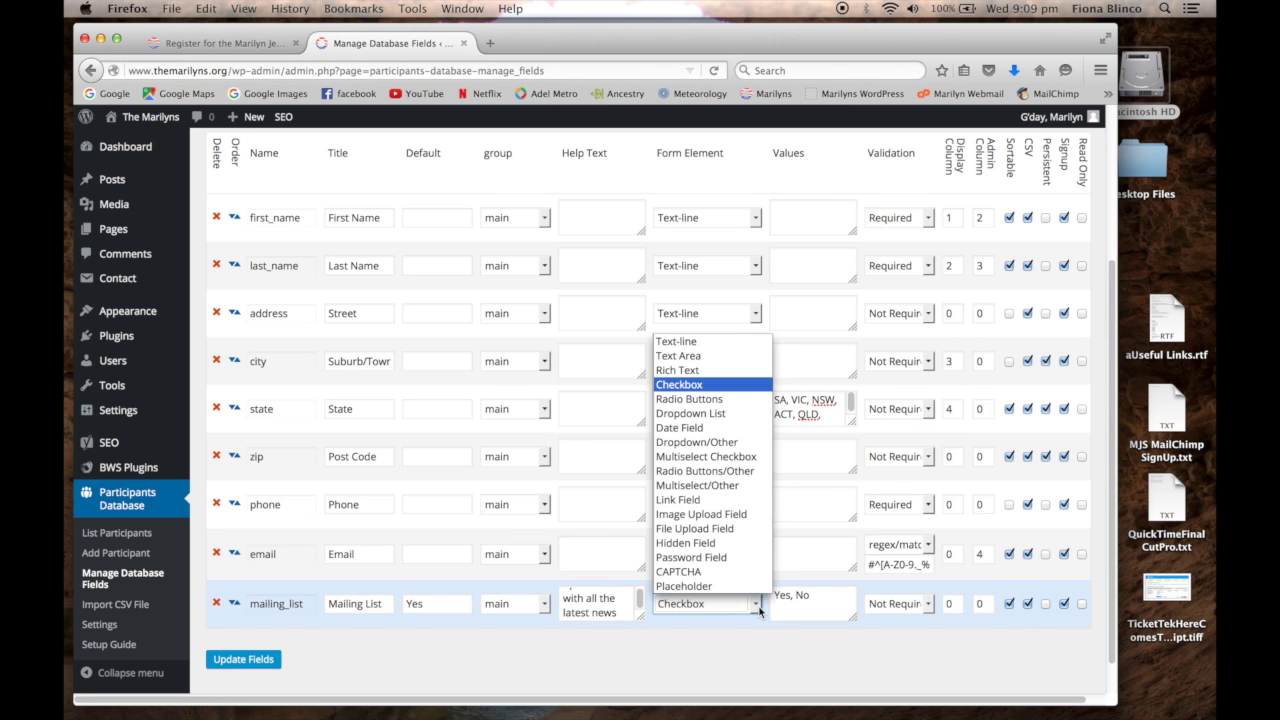
{"action": "left_click", "coordinate": [759, 610]}
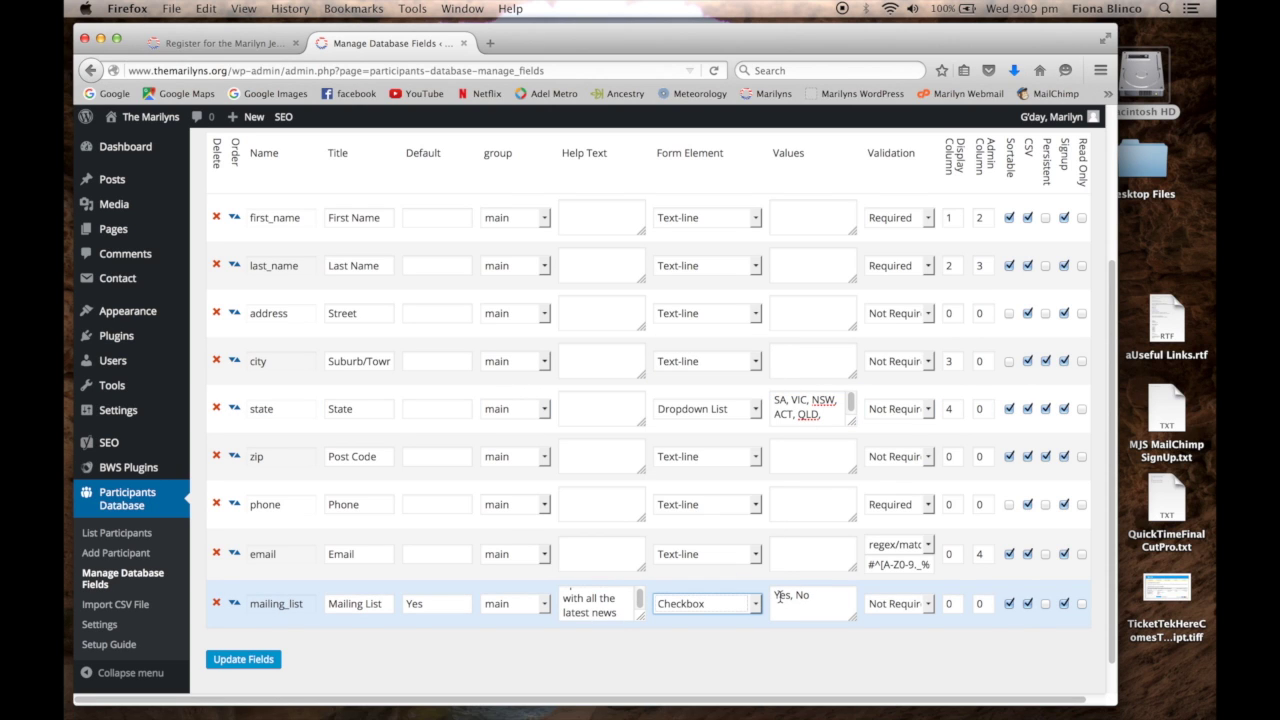
{"action": "left_click", "coordinate": [243, 45]}
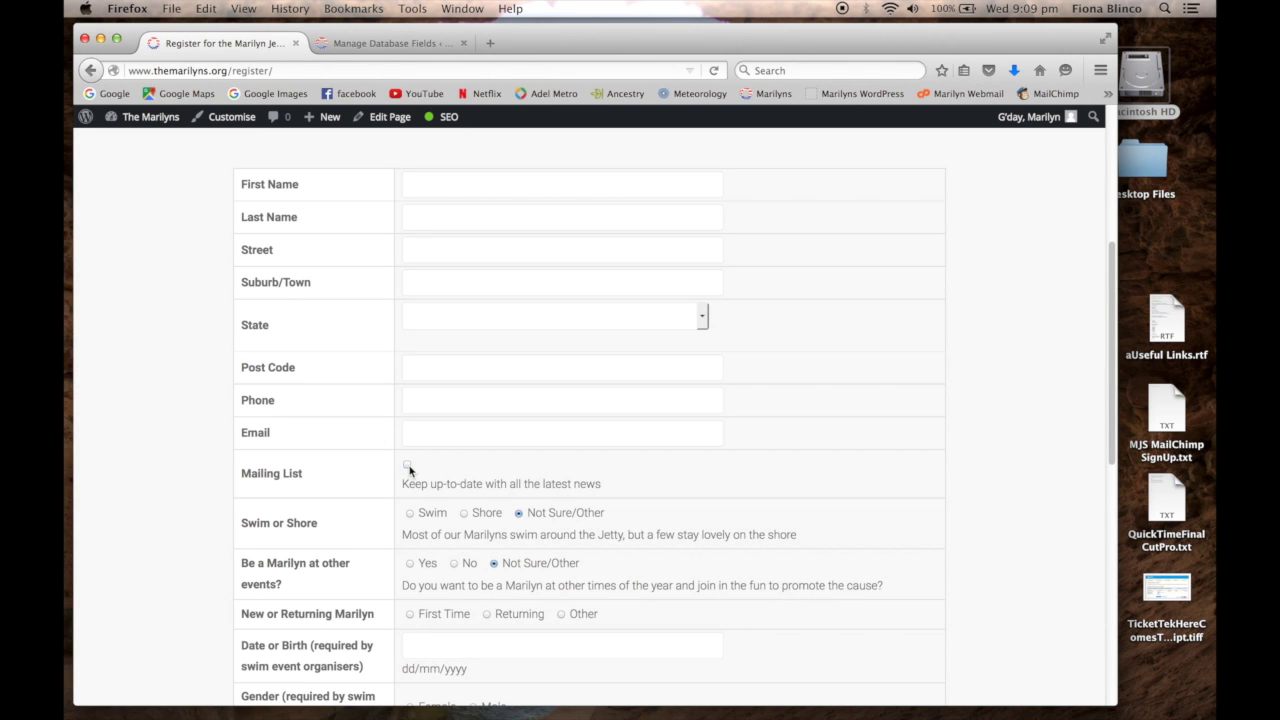
{"action": "key", "text": "ctrl+Tab"}
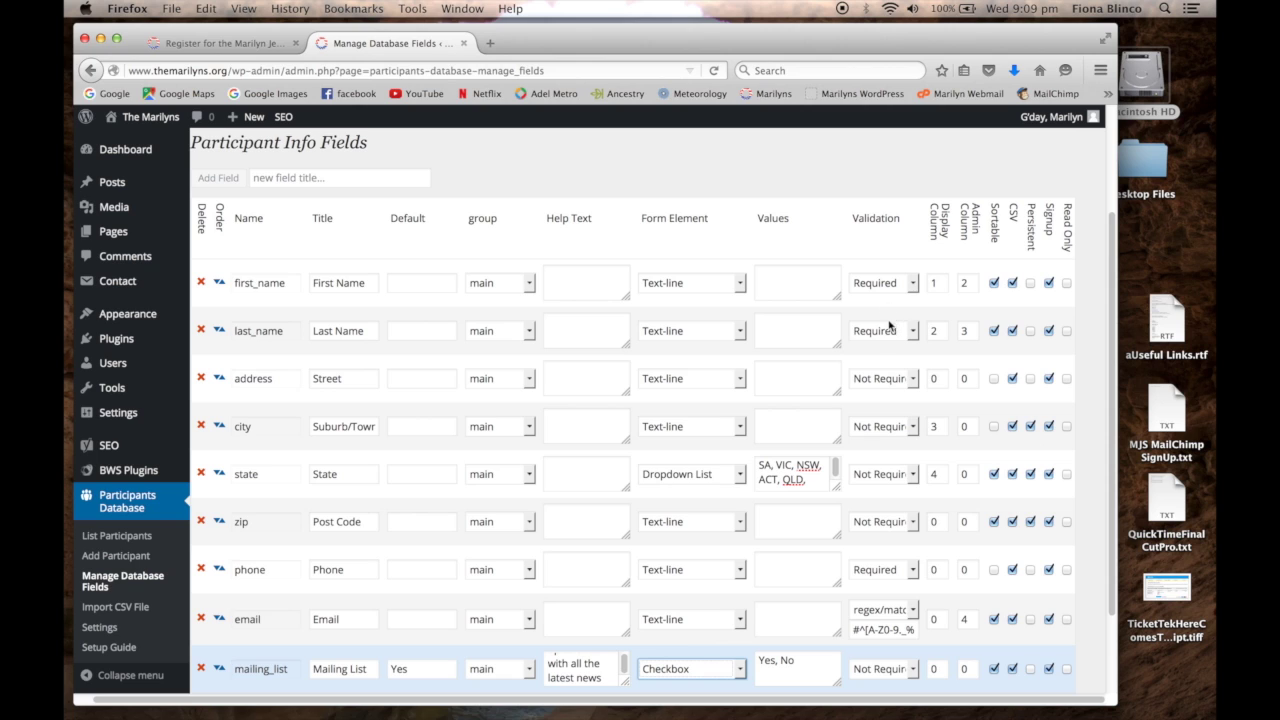
{"action": "left_click", "coordinate": [912, 332]}
{"action": "left_click", "coordinate": [912, 332]}
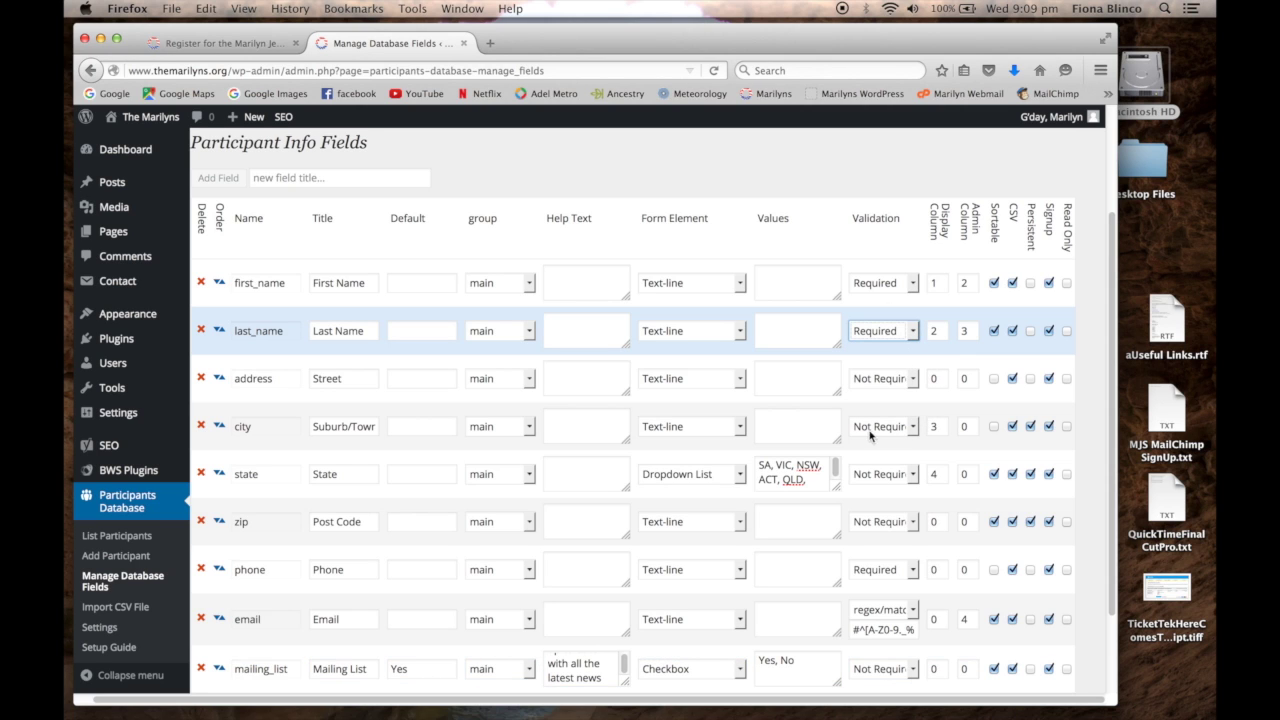
{"action": "left_click", "coordinate": [913, 612]}
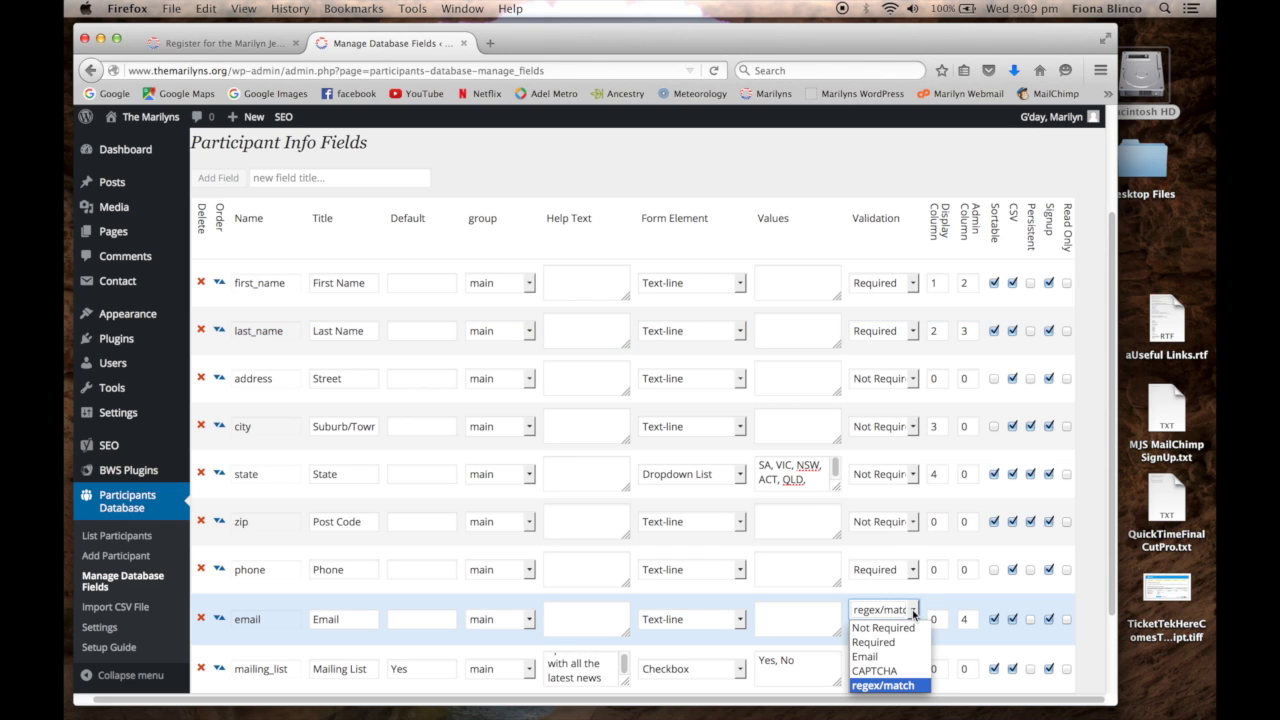
{"action": "left_click", "coordinate": [913, 614]}
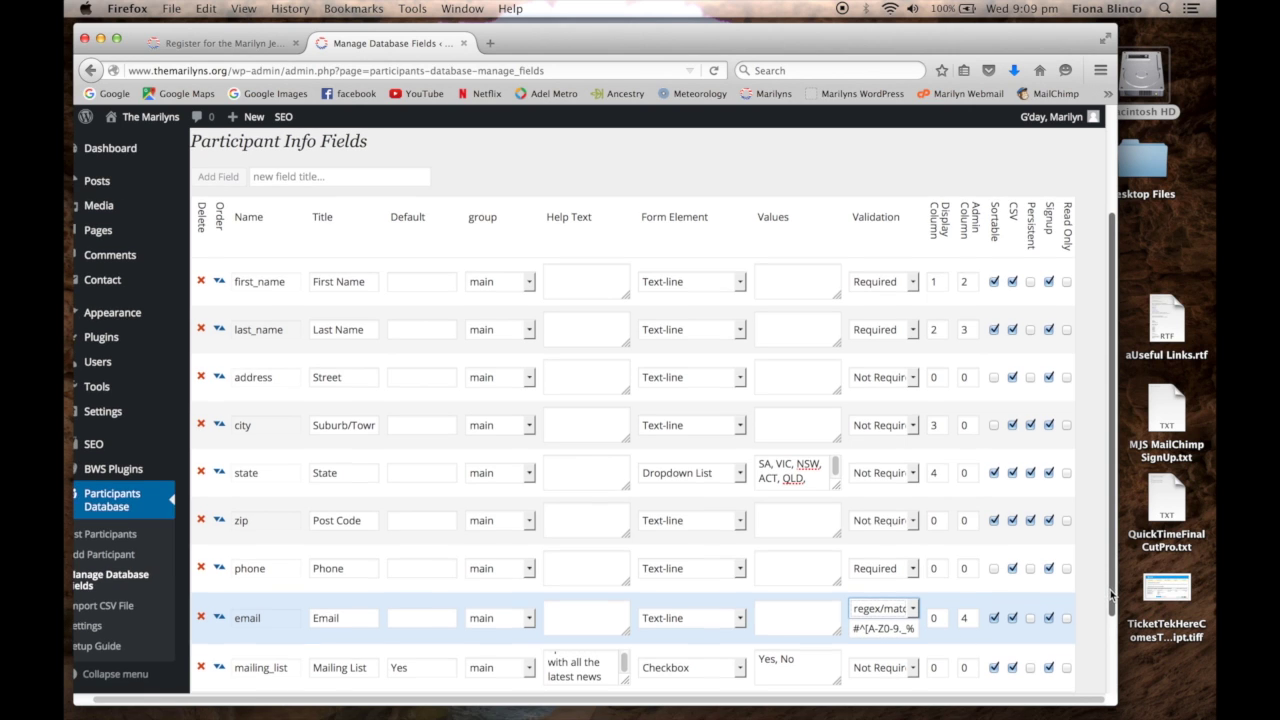
{"action": "left_click_drag", "start_coordinate": [1110, 594], "coordinate": [1107, 655]}
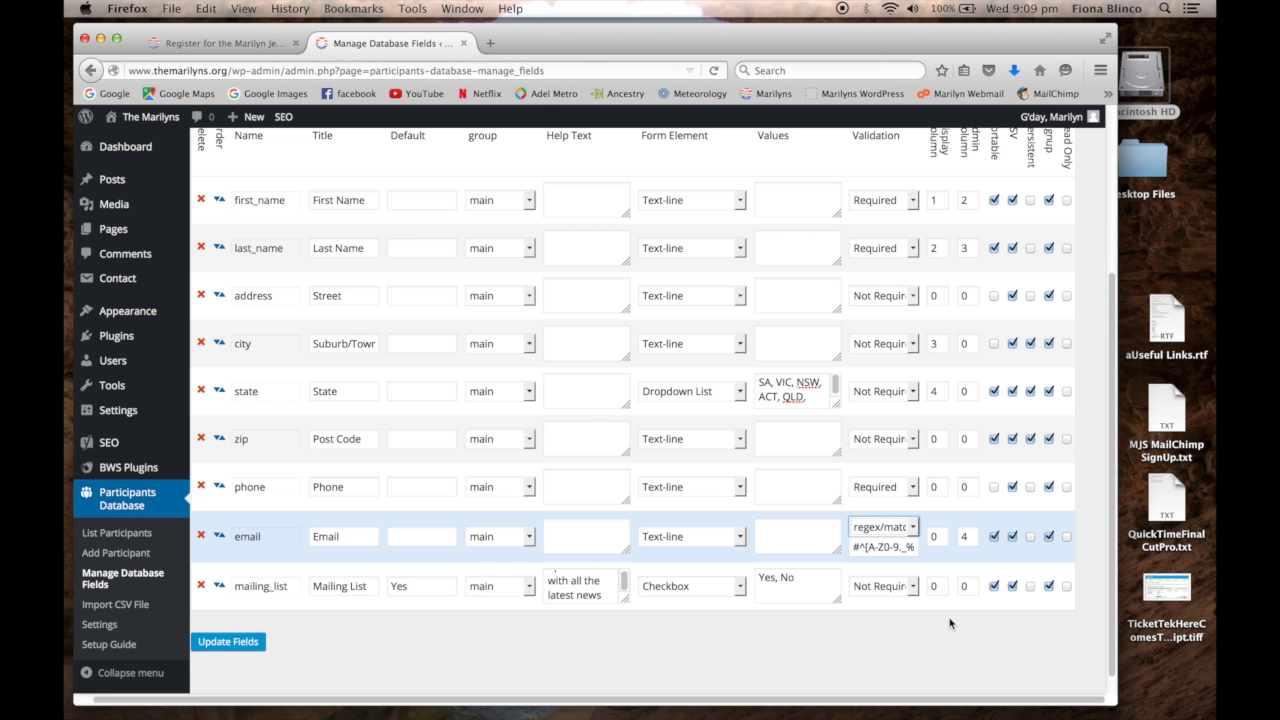
{"action": "left_click_drag", "start_coordinate": [1110, 595], "coordinate": [1110, 548]}
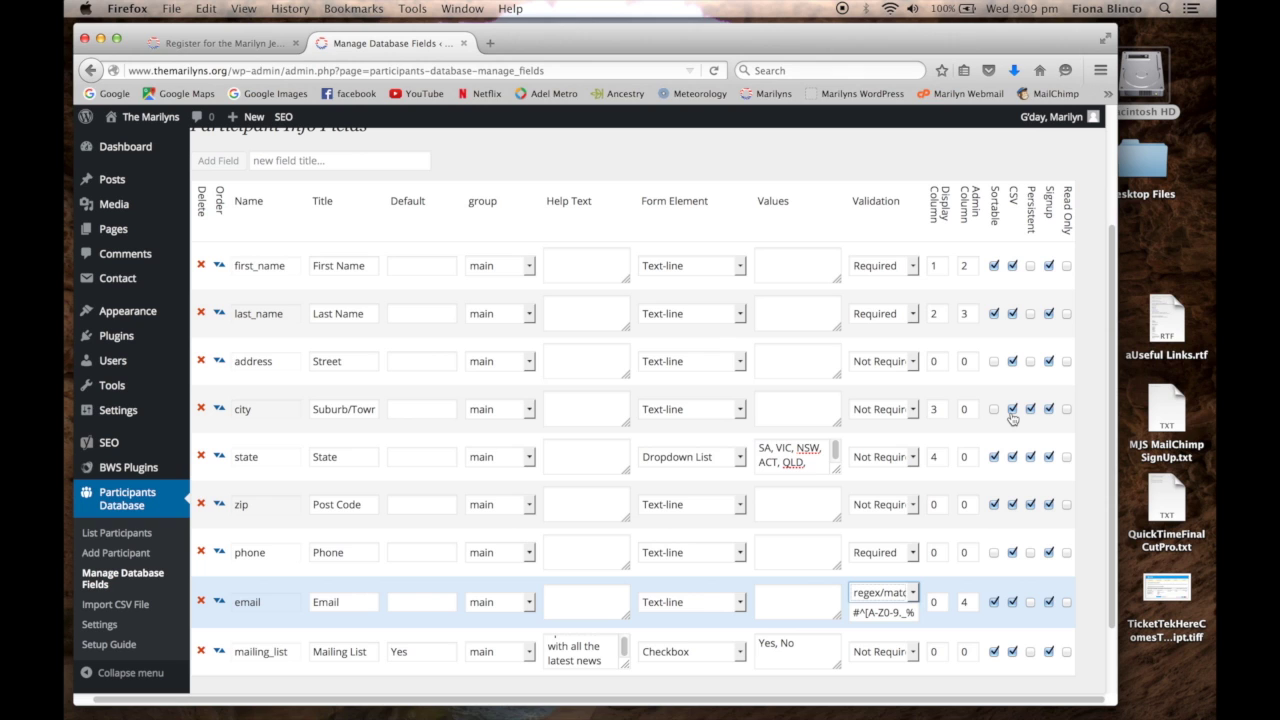
- View the Field Groups table and select the personal group's 'Marilyn Jetty Swim' title
{"action": "scroll", "coordinate": [700, 300], "scroll_direction": "up", "scroll_amount": 3}
{"action": "left_click", "coordinate": [335, 245]}
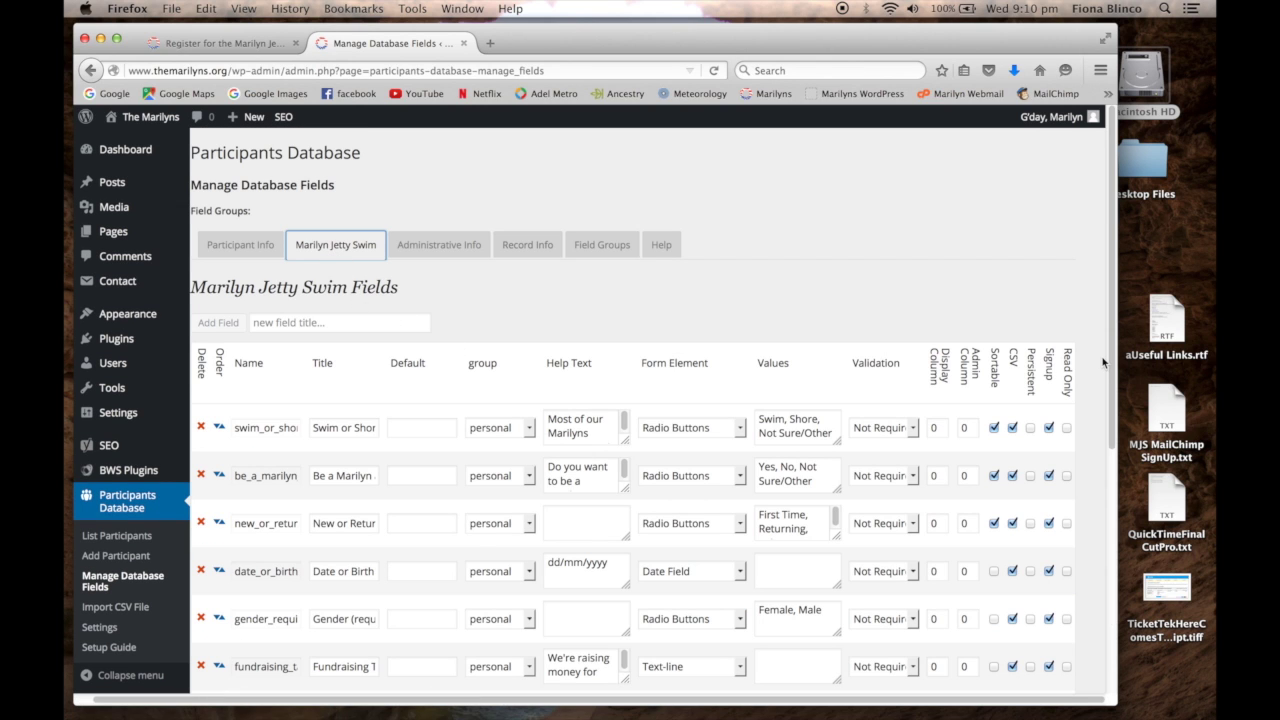
{"action": "left_click", "coordinate": [600, 245]}
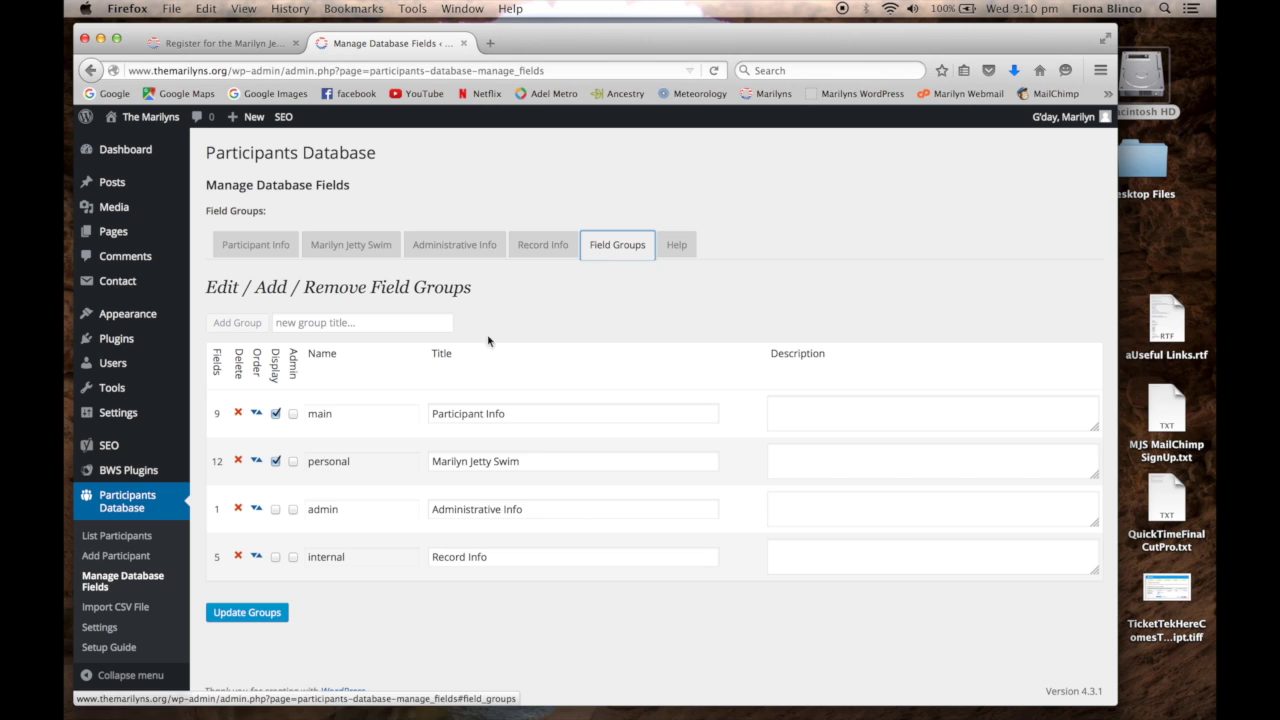
{"action": "left_click", "coordinate": [438, 463]}
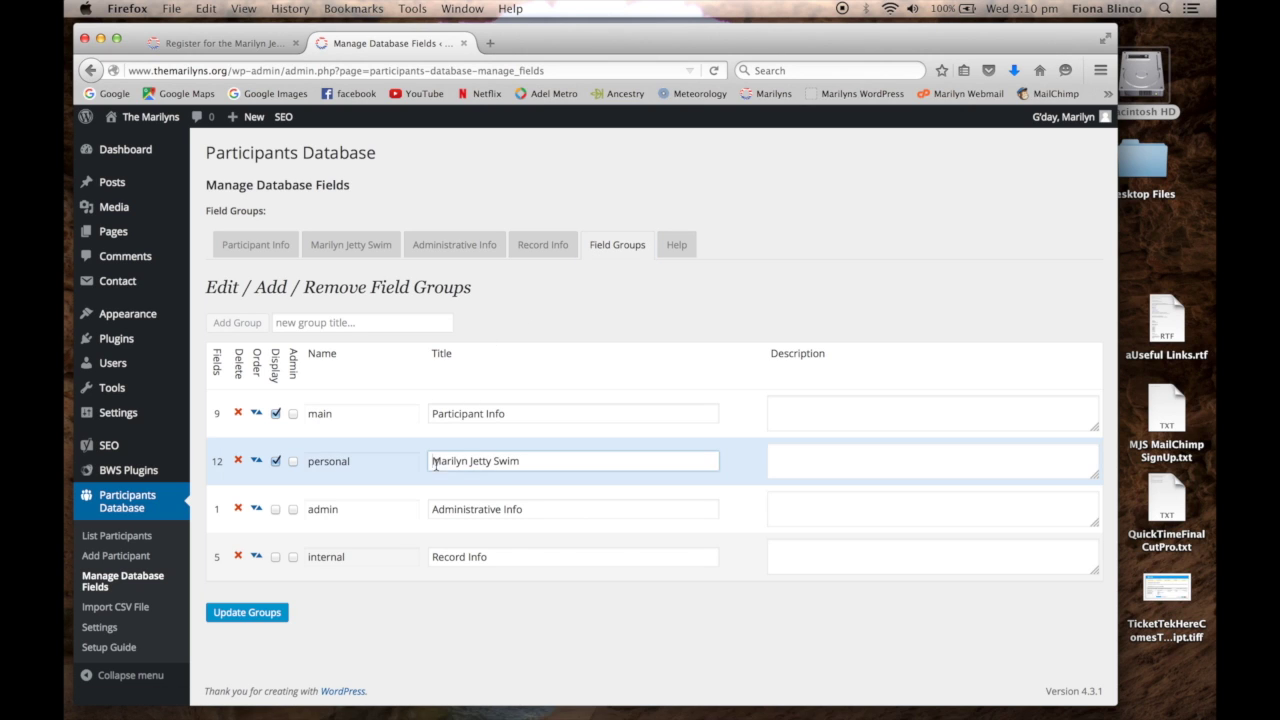
{"action": "left_click_drag", "start_coordinate": [536, 461], "coordinate": [424, 462]}
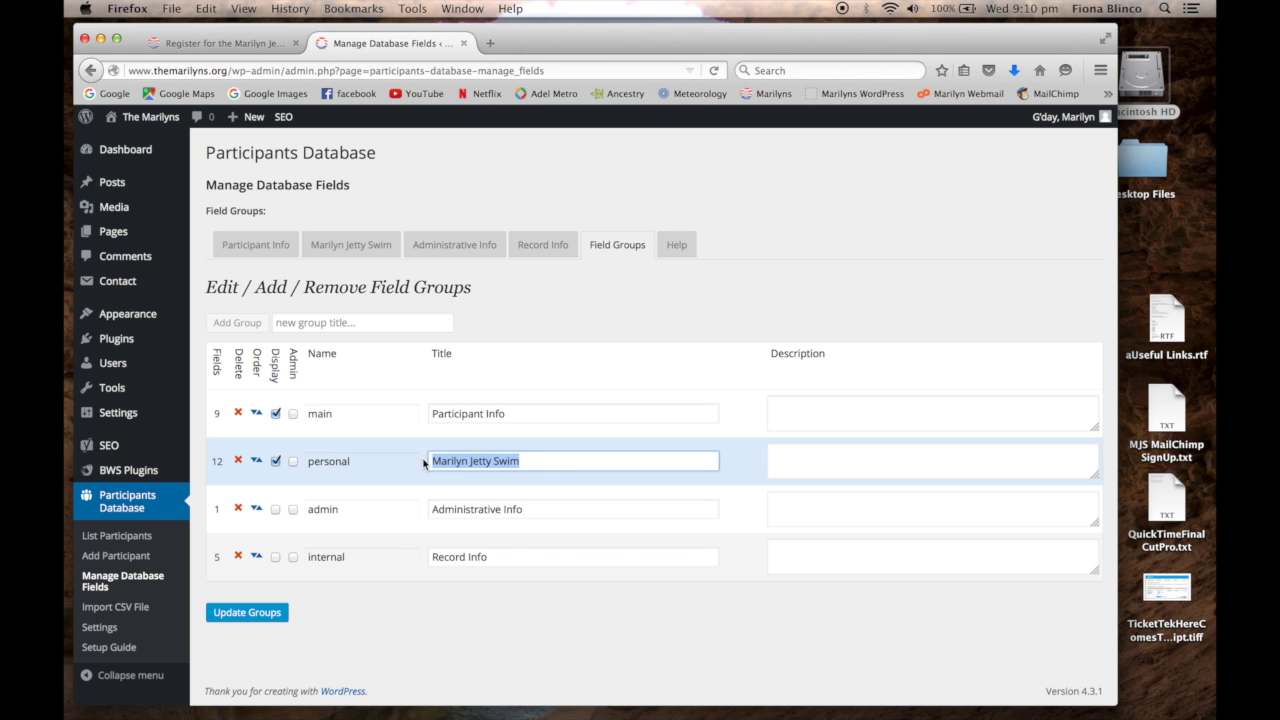
{"action": "left_click", "coordinate": [404, 610]}
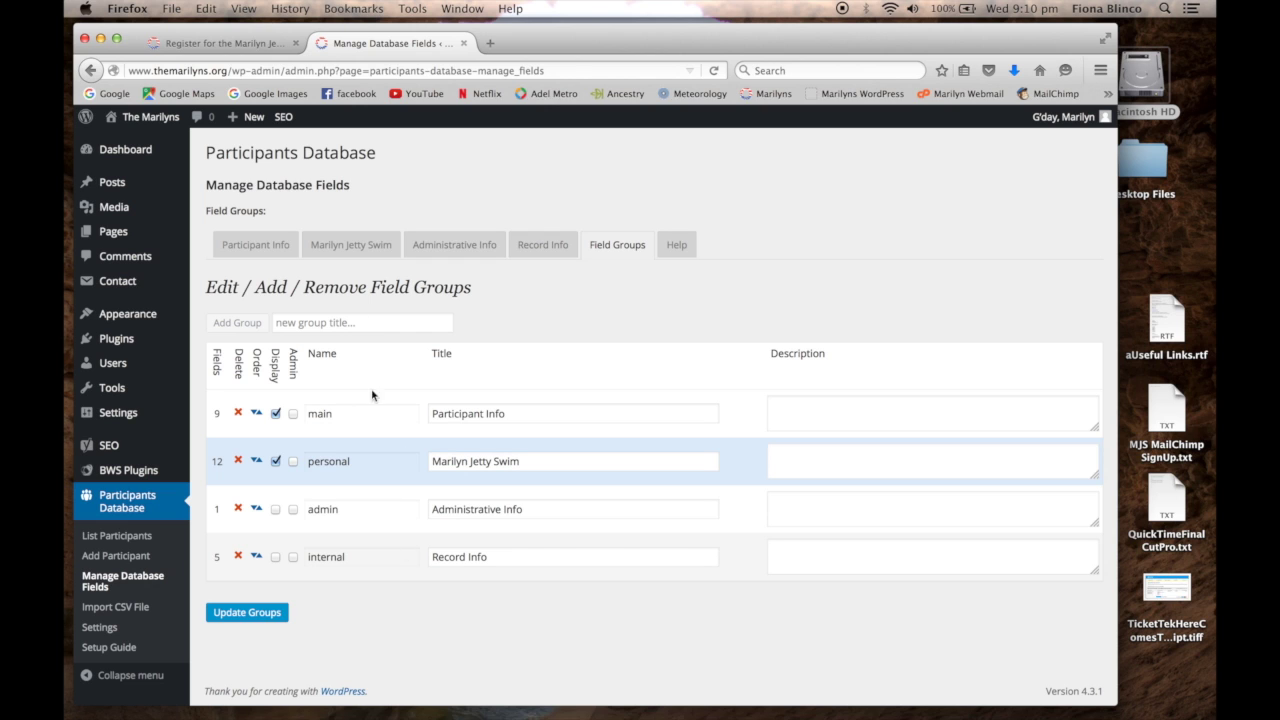
- Confirm swim_or_shore uses Radio Buttons and date_of_birth uses Date Field, then enter 'Captcha' as a new field title
{"action": "left_click", "coordinate": [347, 248]}
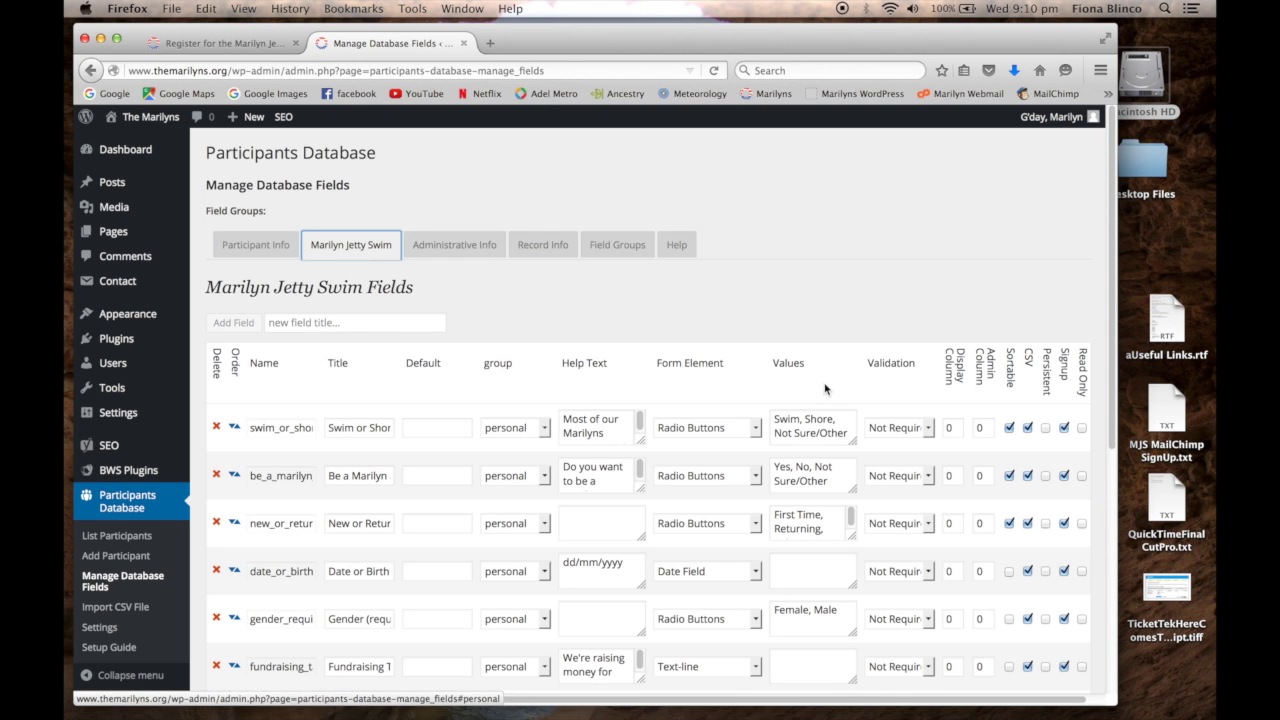
{"action": "mouse_move", "coordinate": [640, 425]}
{"action": "left_mouse_down"}
{"action": "mouse_move", "coordinate": [640, 440]}
{"action": "mouse_move", "coordinate": [640, 421]}
{"action": "left_mouse_up"}
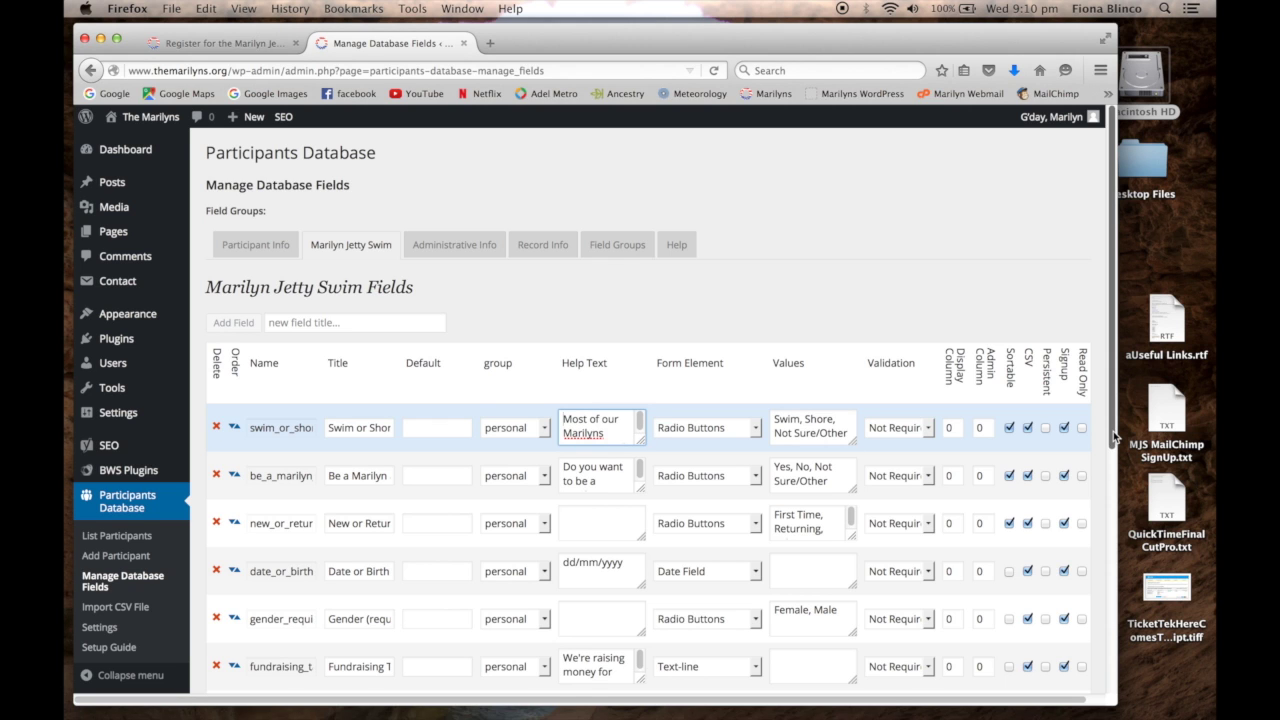
{"action": "left_click_drag", "start_coordinate": [1112, 444], "coordinate": [1108, 540]}
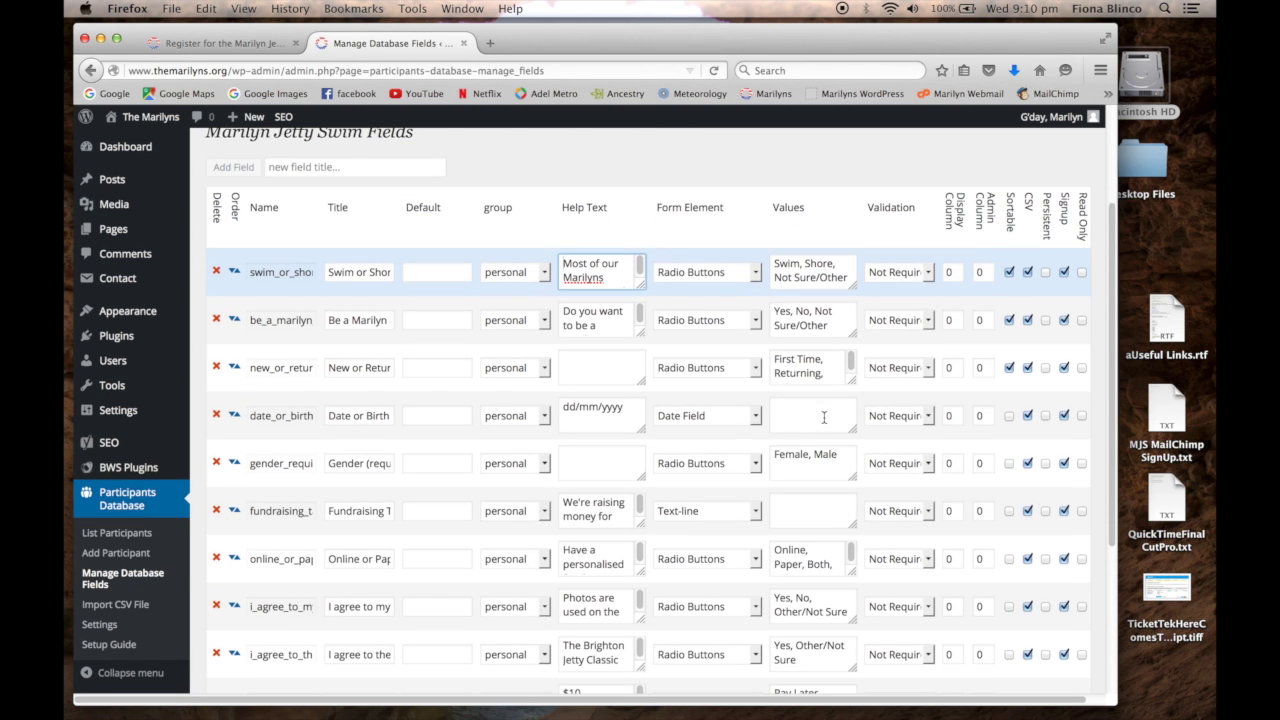
{"action": "left_click", "coordinate": [756, 276]}
{"action": "left_click", "coordinate": [756, 276]}
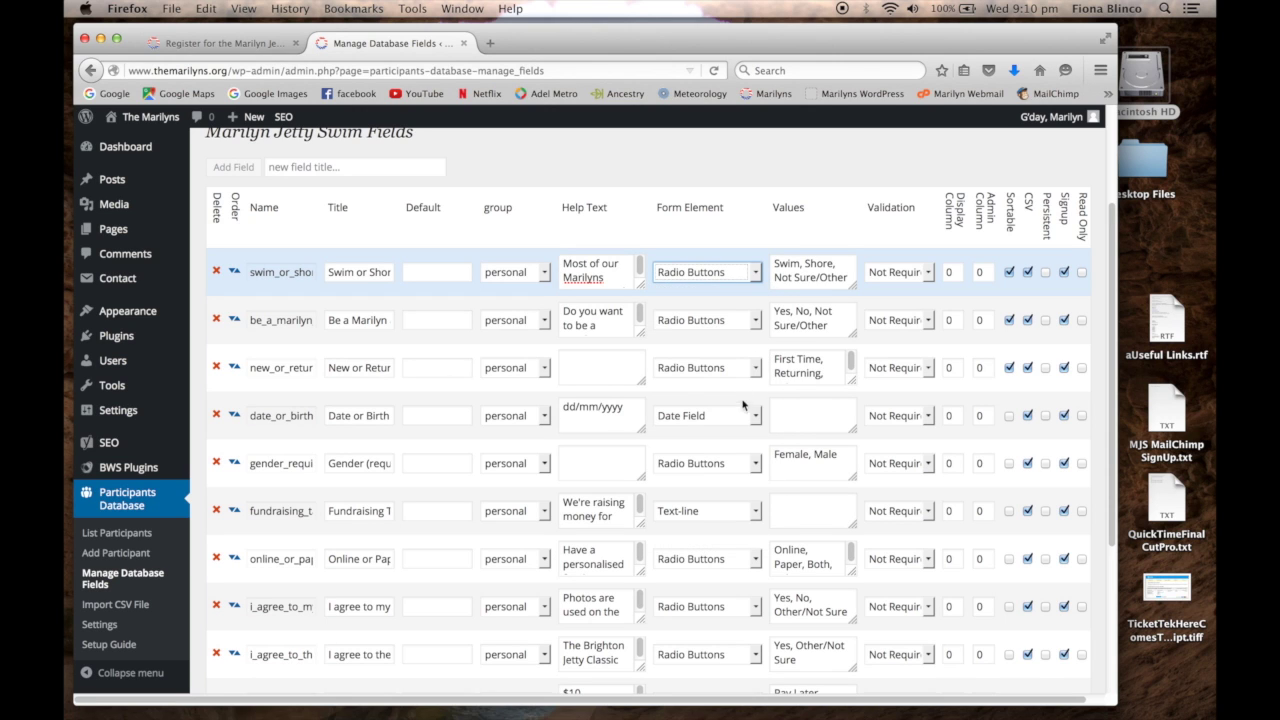
{"action": "left_click", "coordinate": [755, 417]}
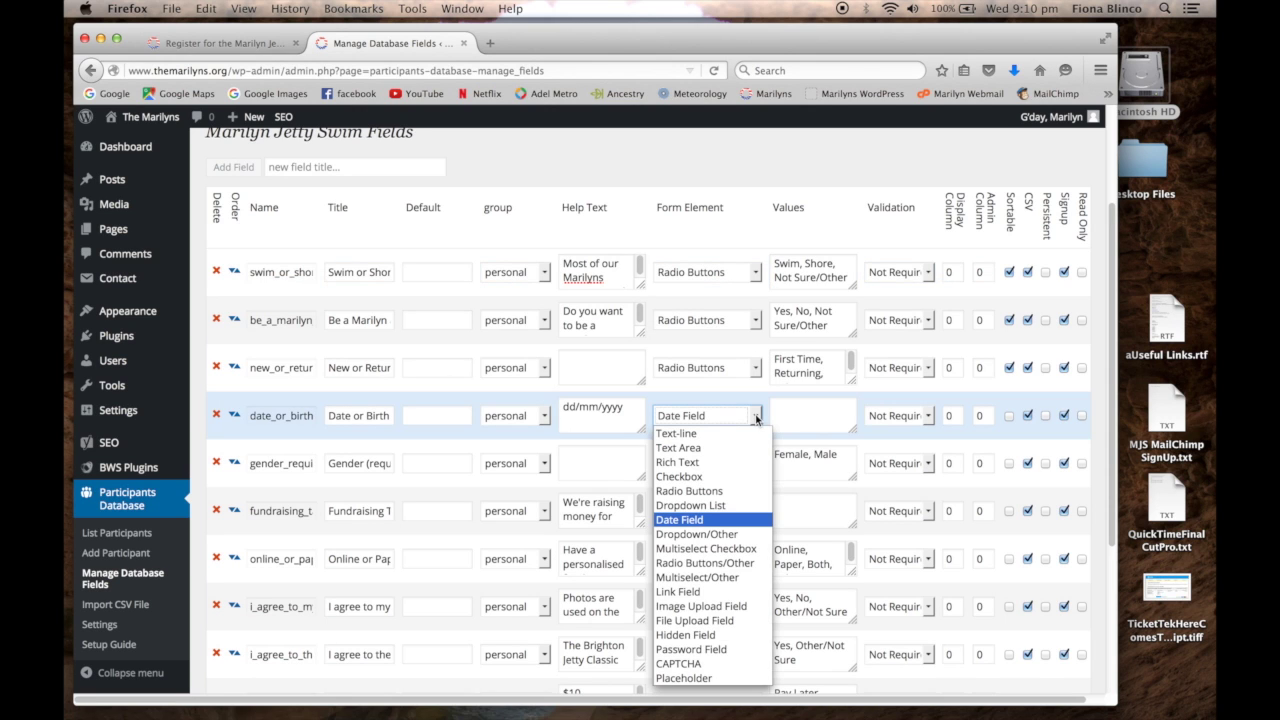
{"action": "left_click", "coordinate": [757, 418]}
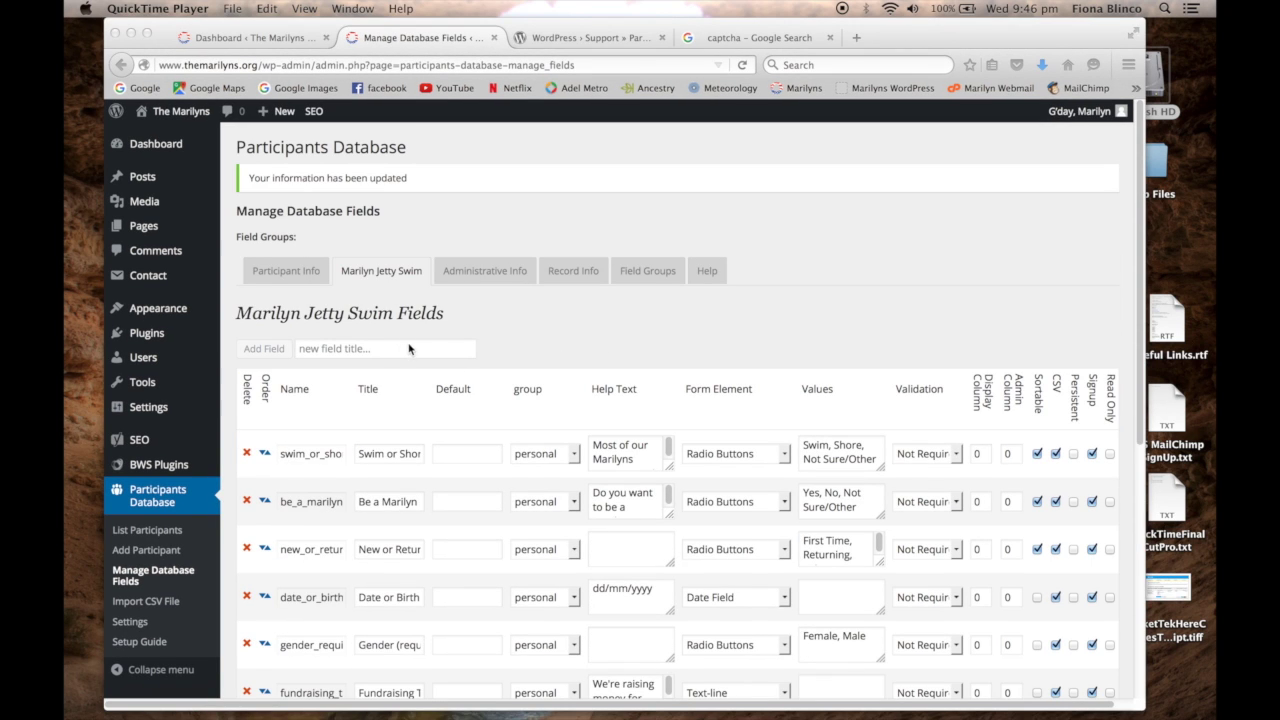
{"action": "left_click", "coordinate": [342, 348]}
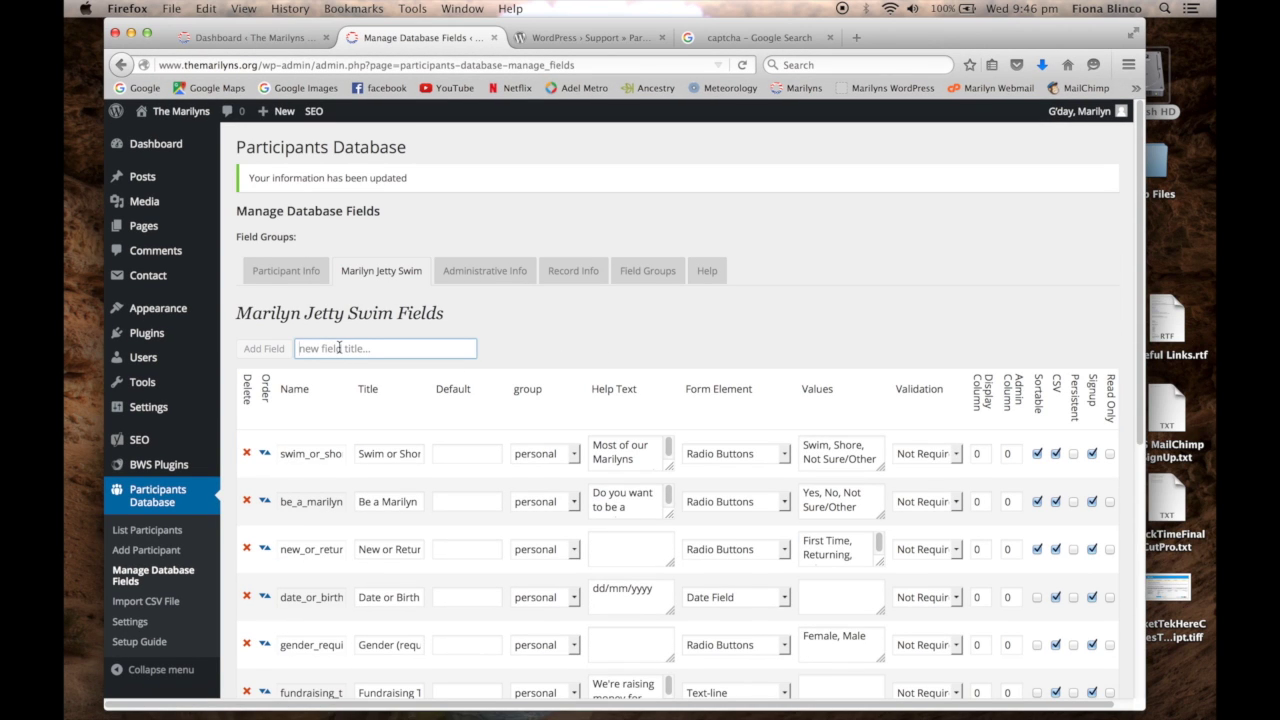
{"action": "type", "text": "Captcha"}
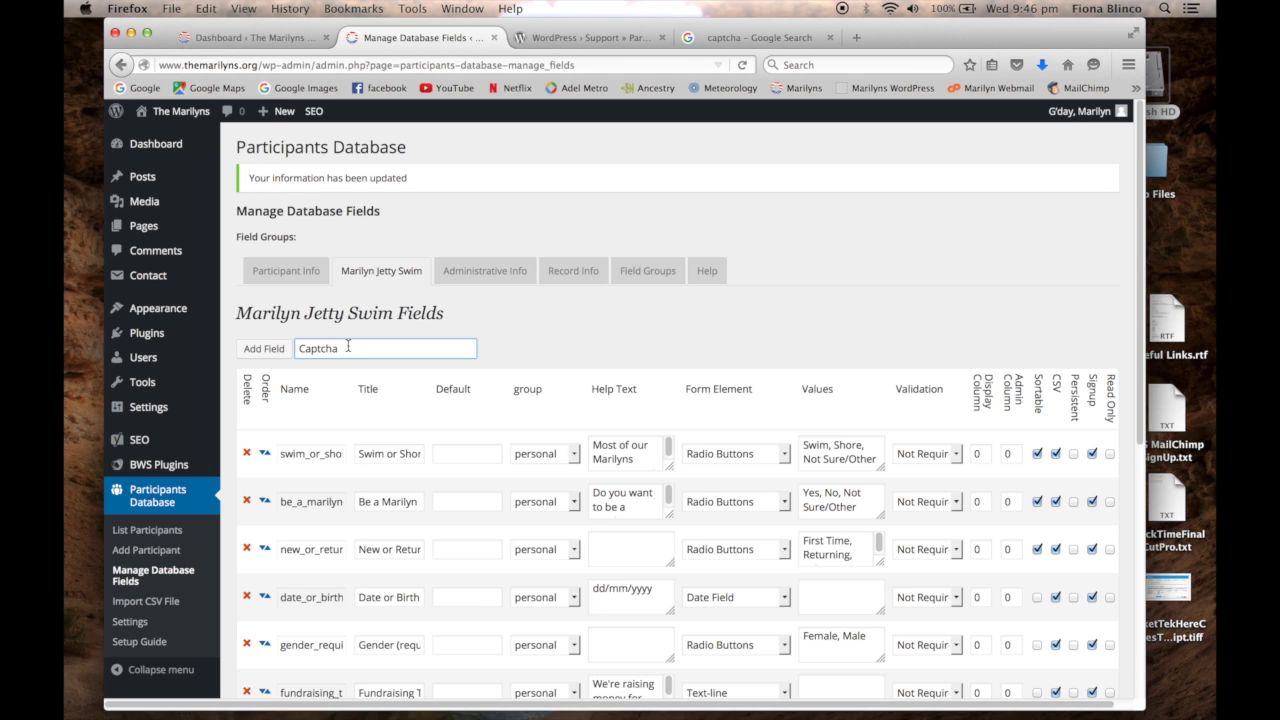
{"action": "left_click", "coordinate": [738, 40]}
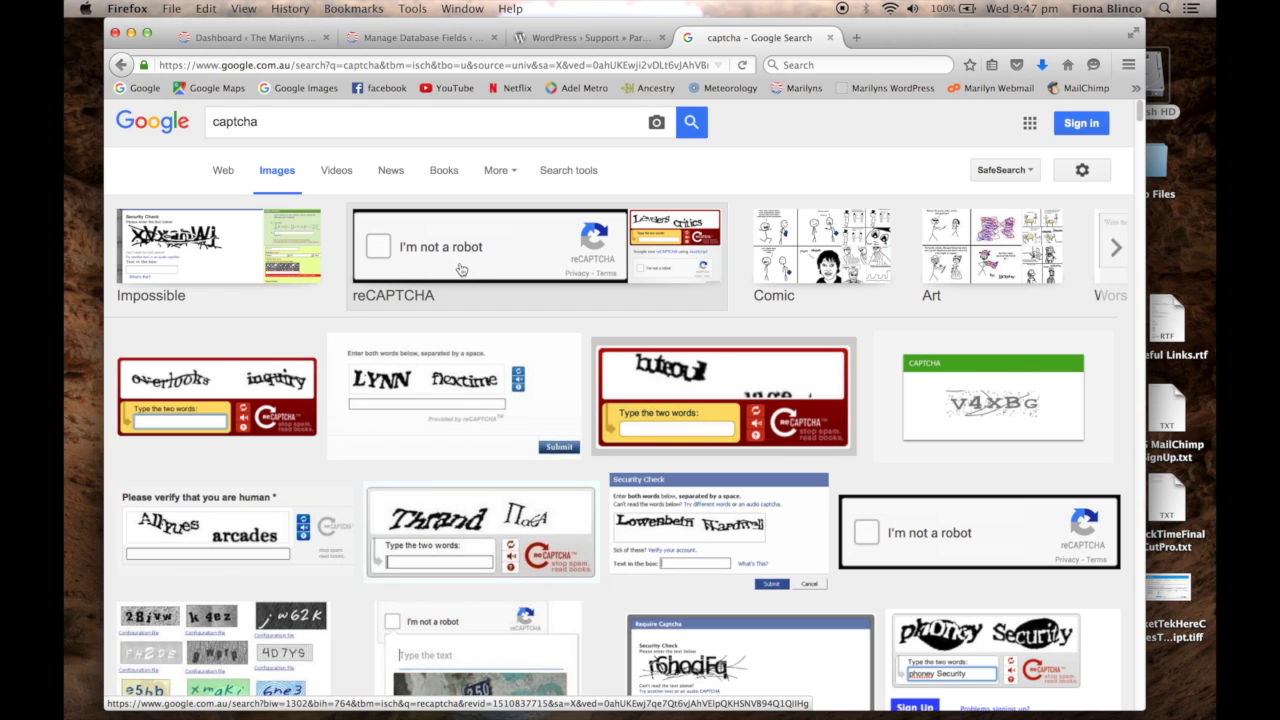
{"action": "left_click", "coordinate": [387, 40]}
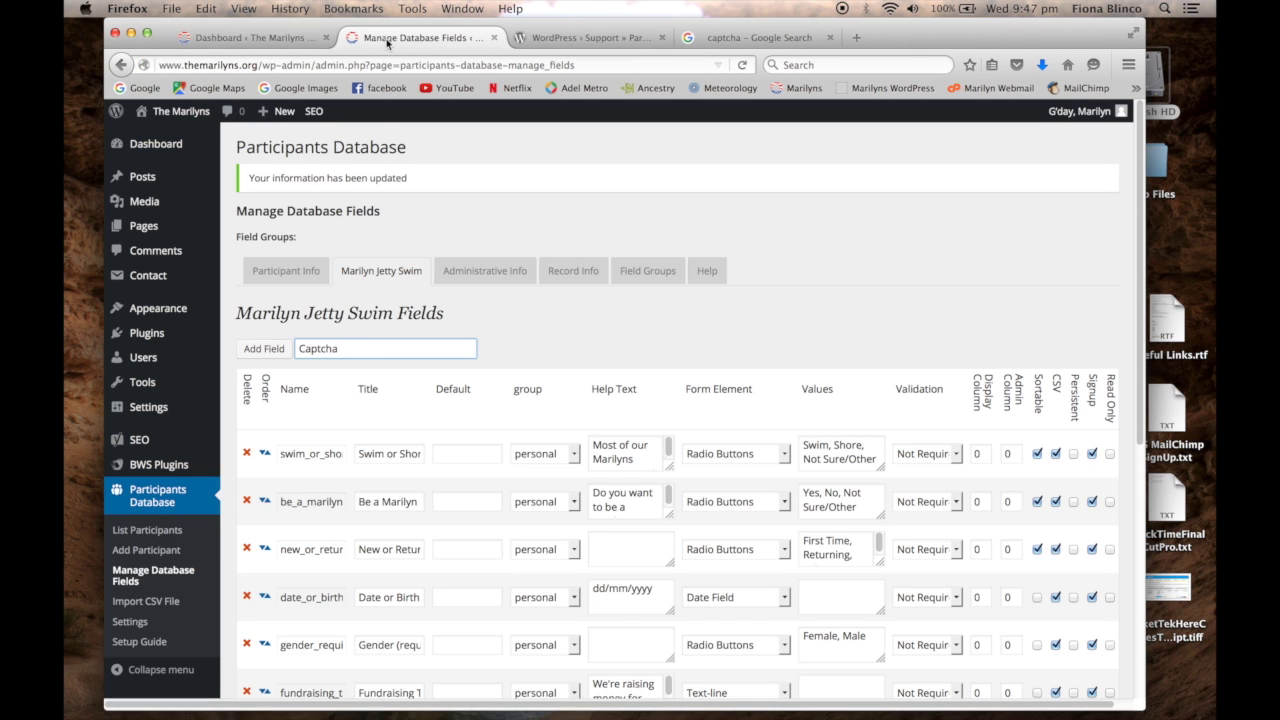
- Add the Captcha field to the Marilyn Jetty Swim group and scroll to the end of the list
{"action": "left_click", "coordinate": [271, 354]}
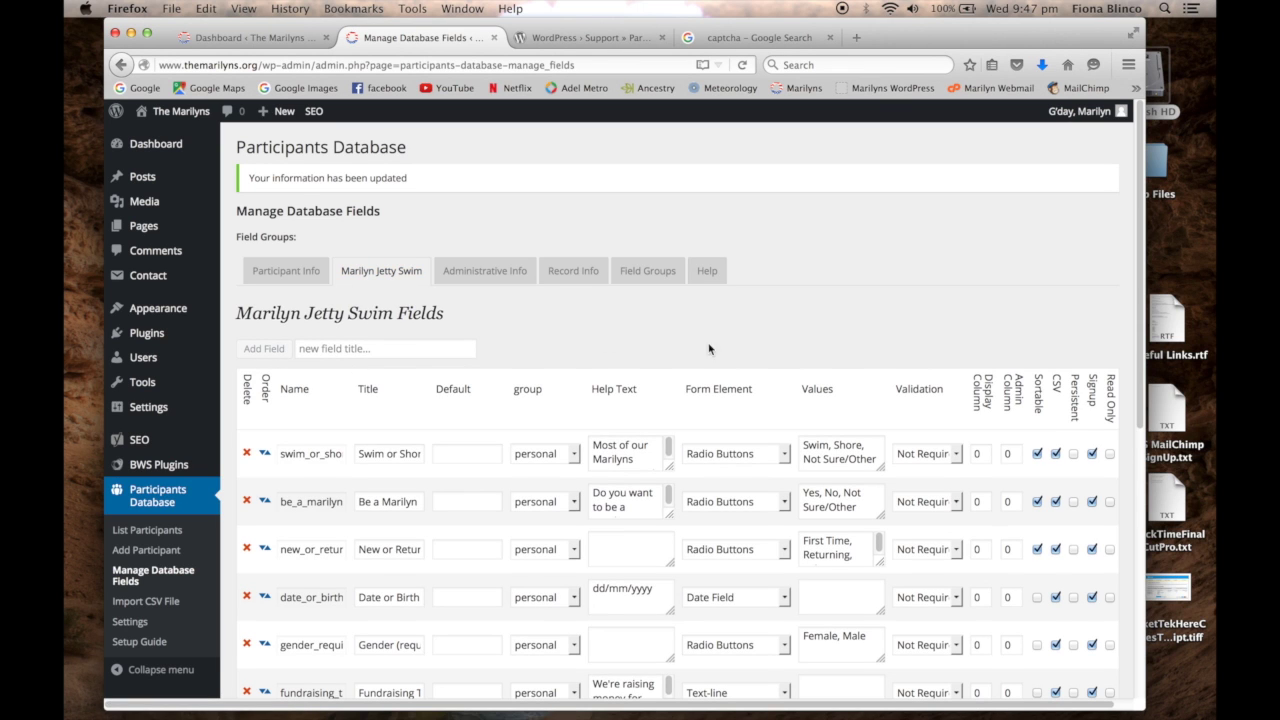
{"action": "left_click_drag", "start_coordinate": [1141, 232], "coordinate": [1140, 530]}
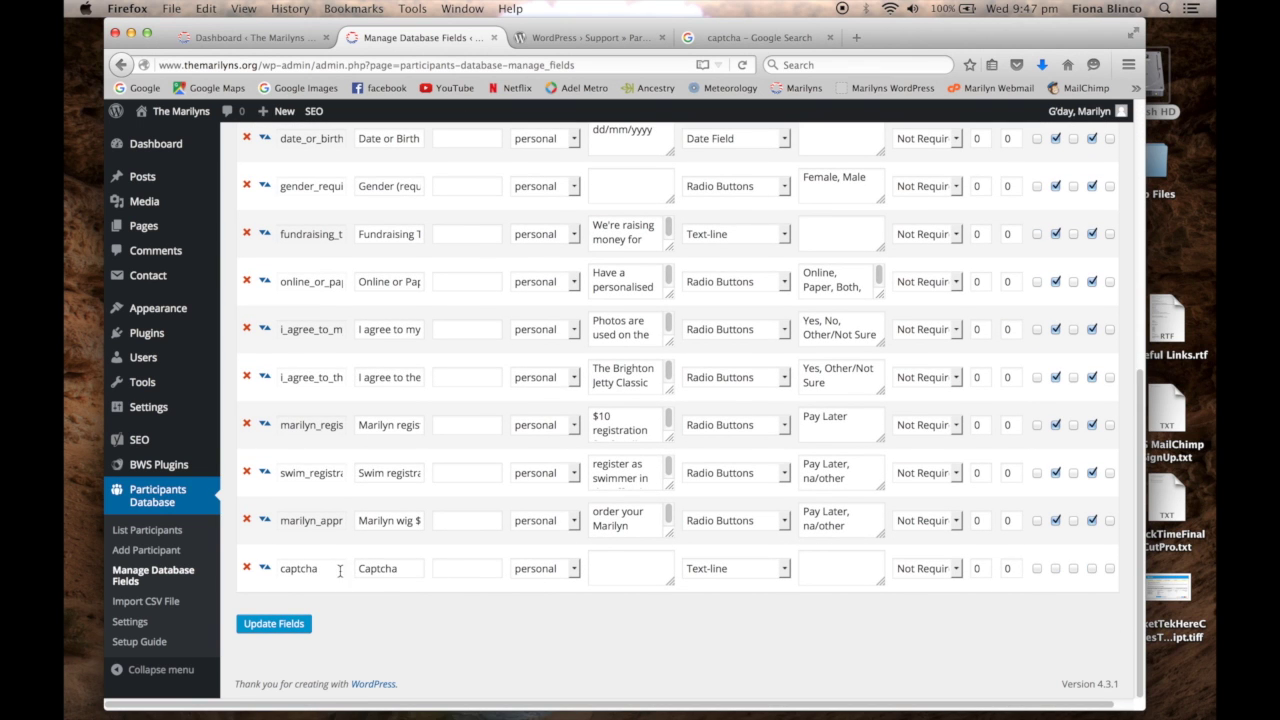
- Make the captcha field a CAPTCHA form element with CAPTCHA validation and update the fields
{"action": "left_click", "coordinate": [784, 570]}
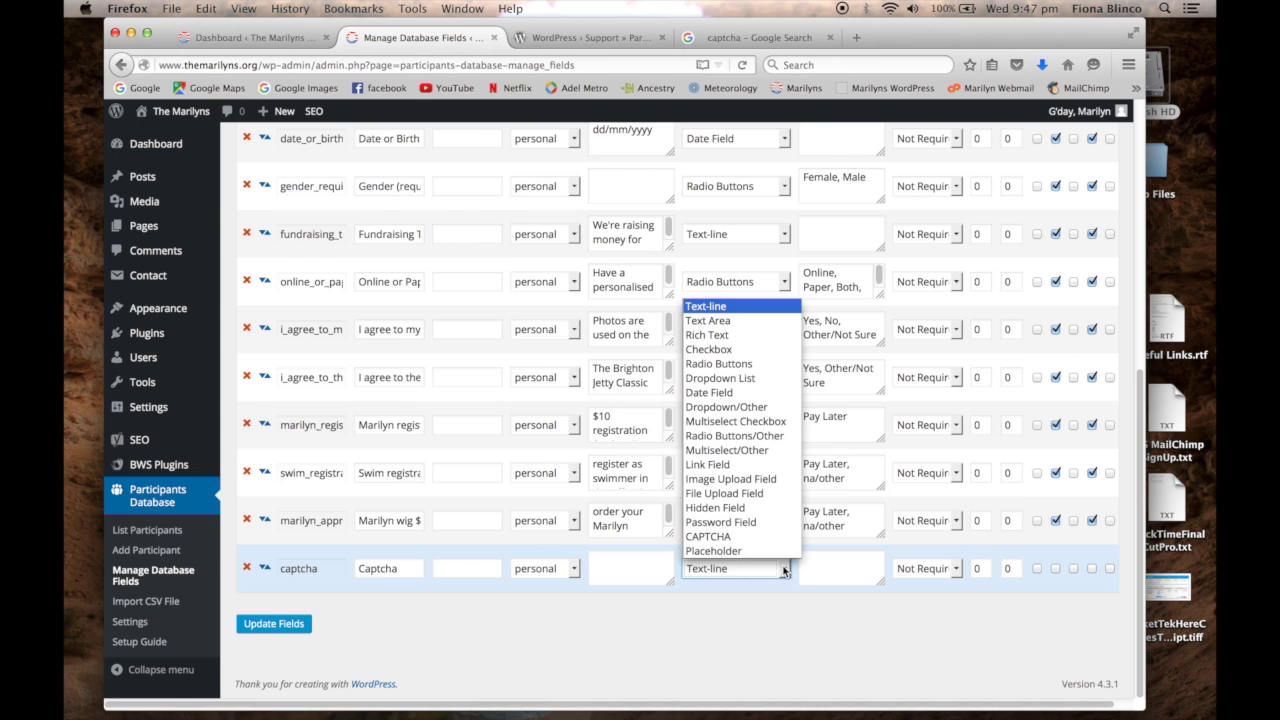
{"action": "left_click", "coordinate": [724, 537]}
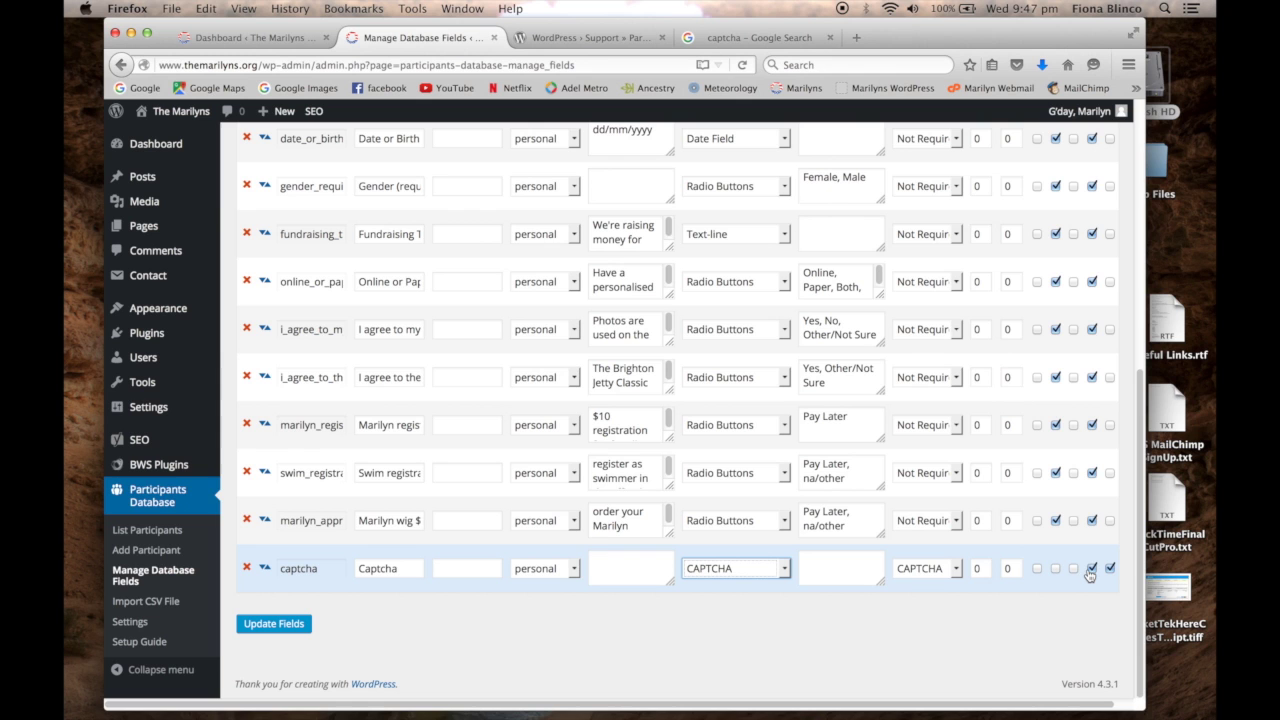
{"action": "scroll", "coordinate": [1138, 575], "scroll_direction": "up", "scroll_amount": 6}
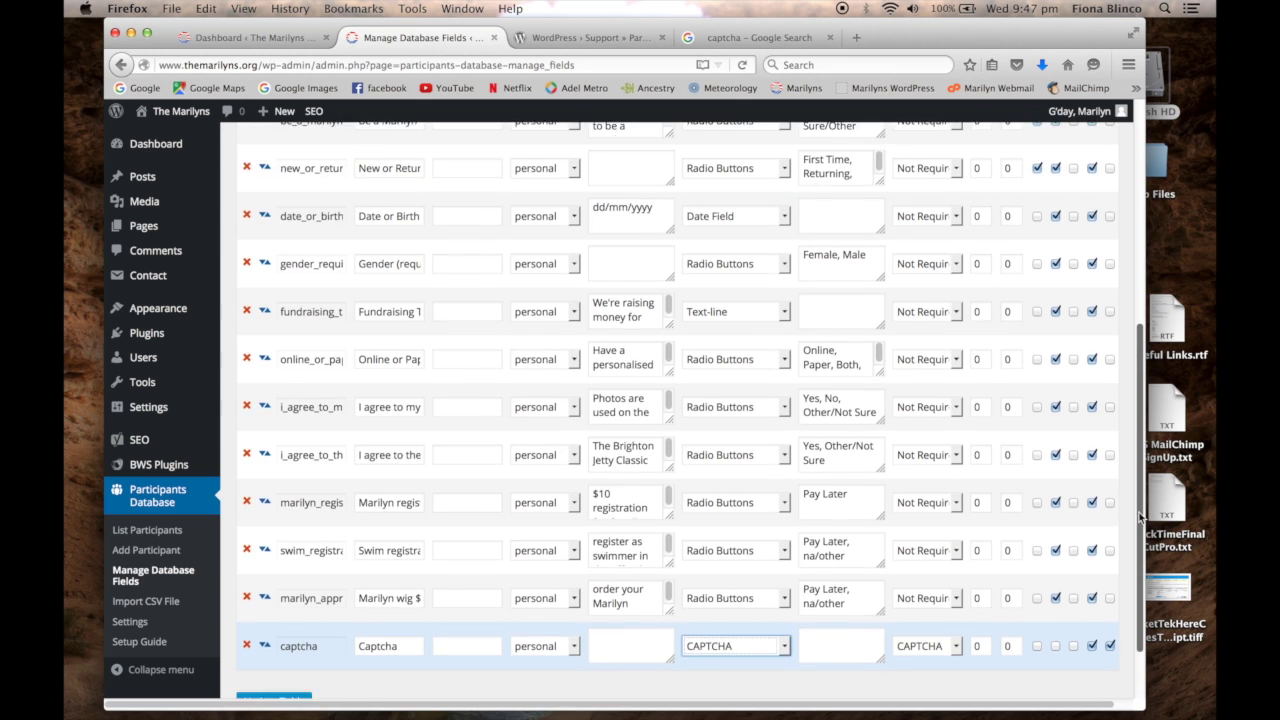
{"action": "scroll", "coordinate": [785, 570], "scroll_direction": "down", "scroll_amount": 5}
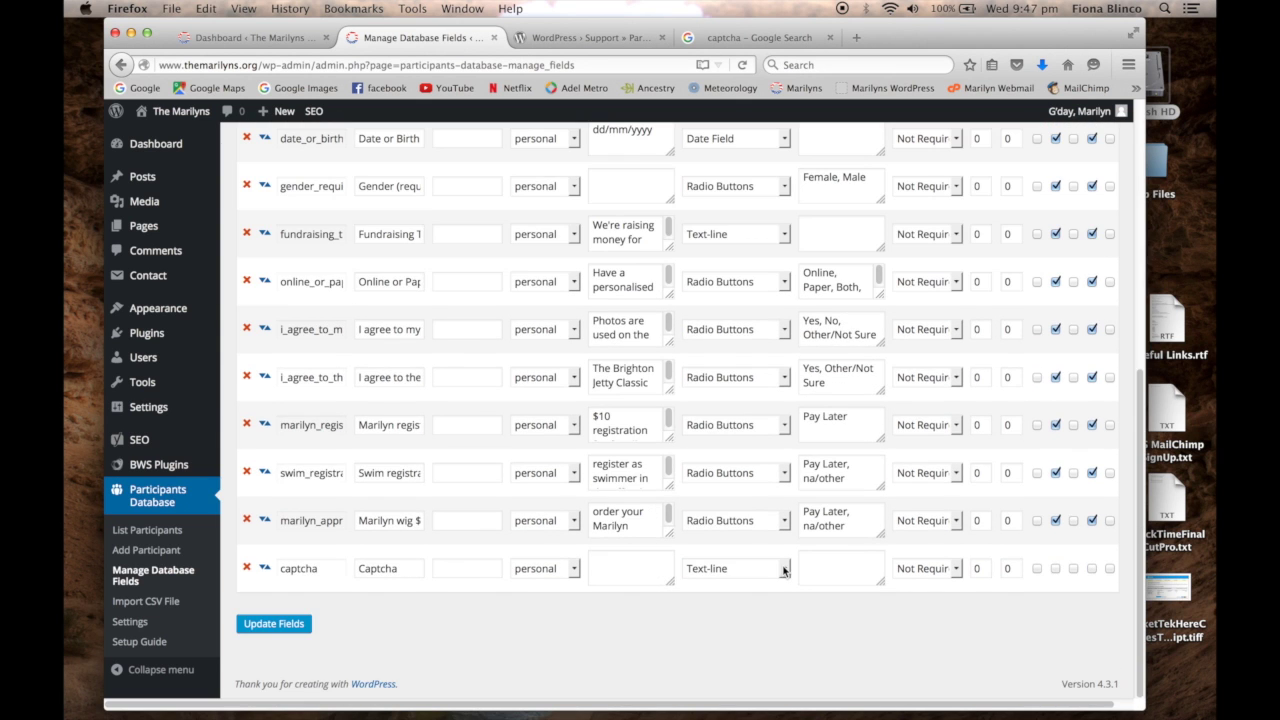
{"action": "left_click", "coordinate": [785, 570]}
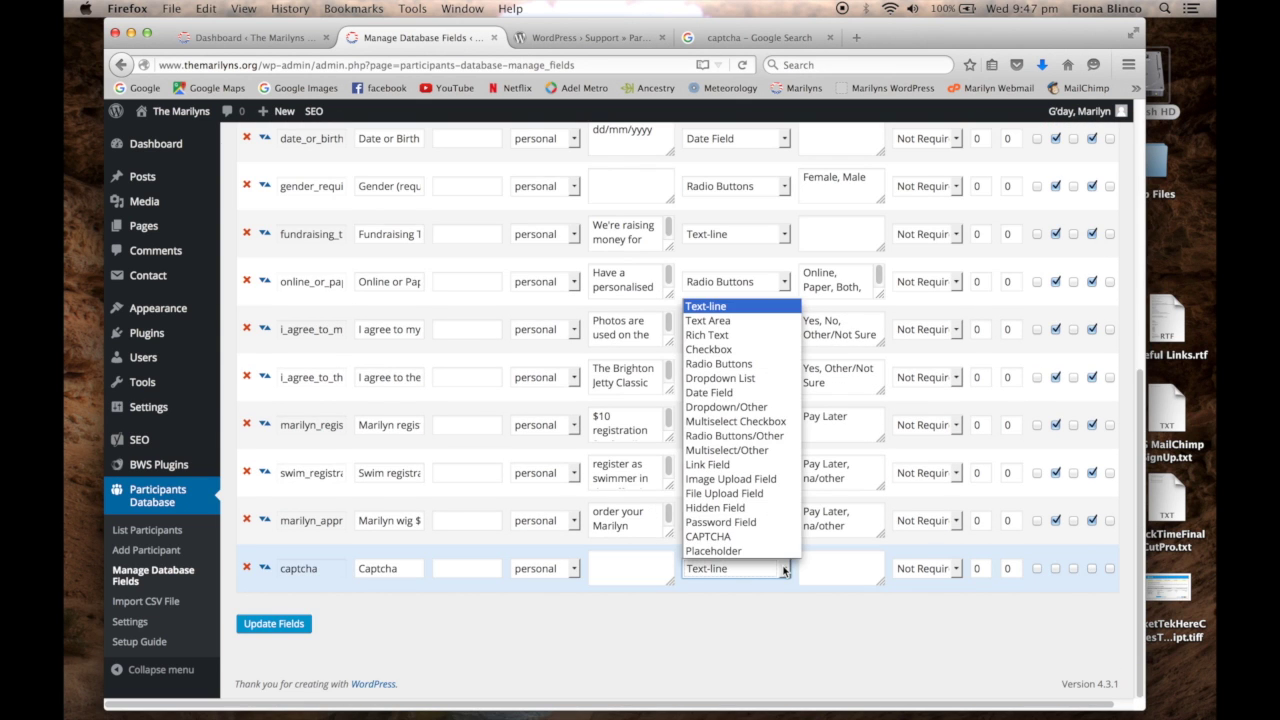
{"action": "left_click", "coordinate": [724, 540]}
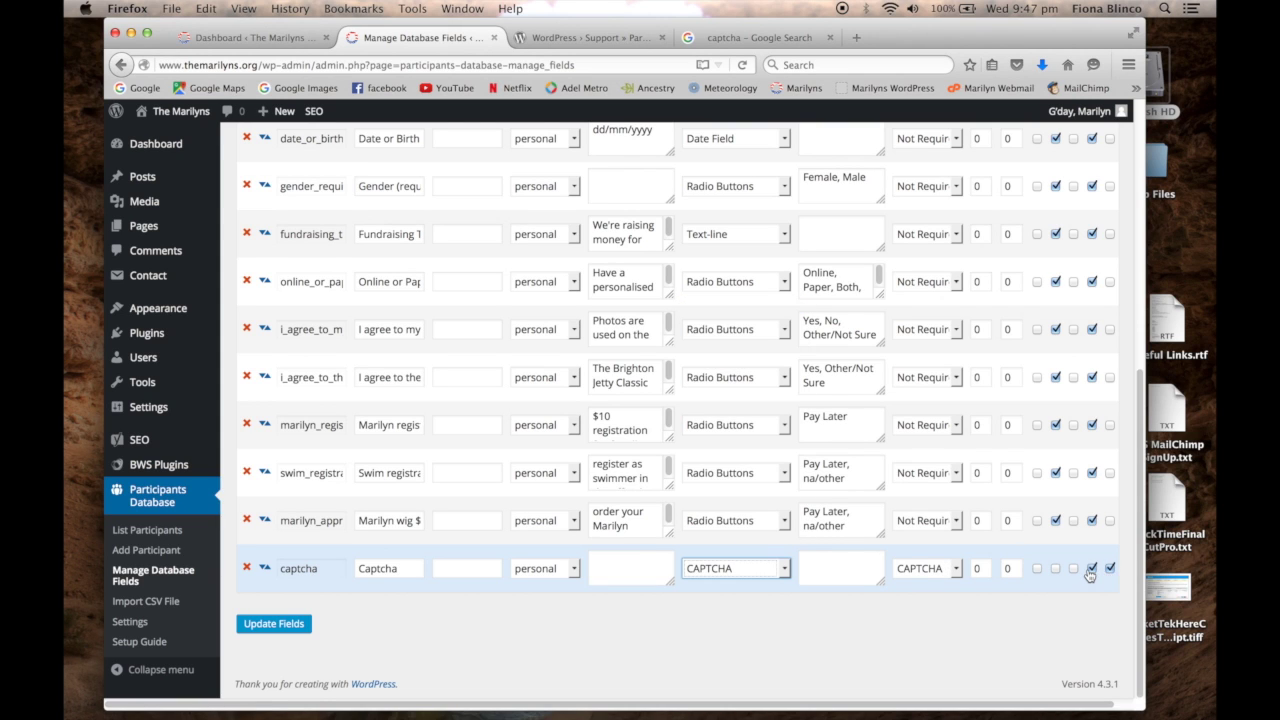
{"action": "left_click", "coordinate": [956, 569]}
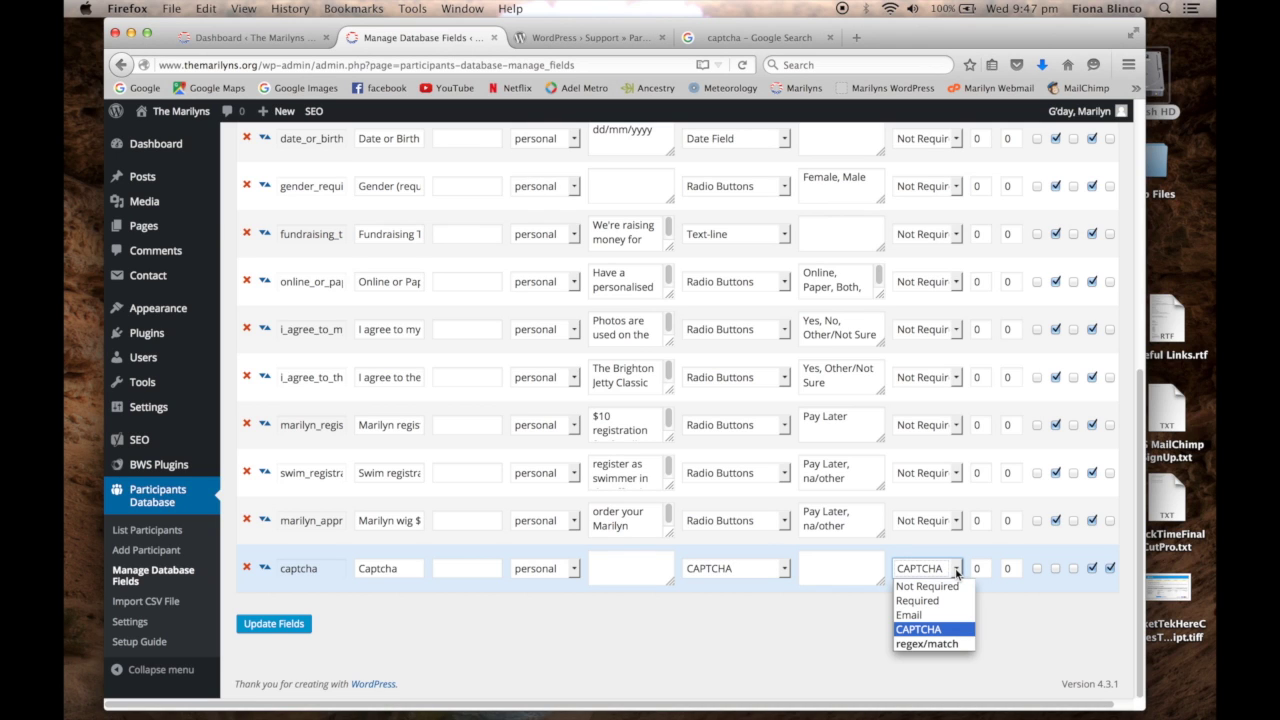
{"action": "left_click", "coordinate": [956, 570]}
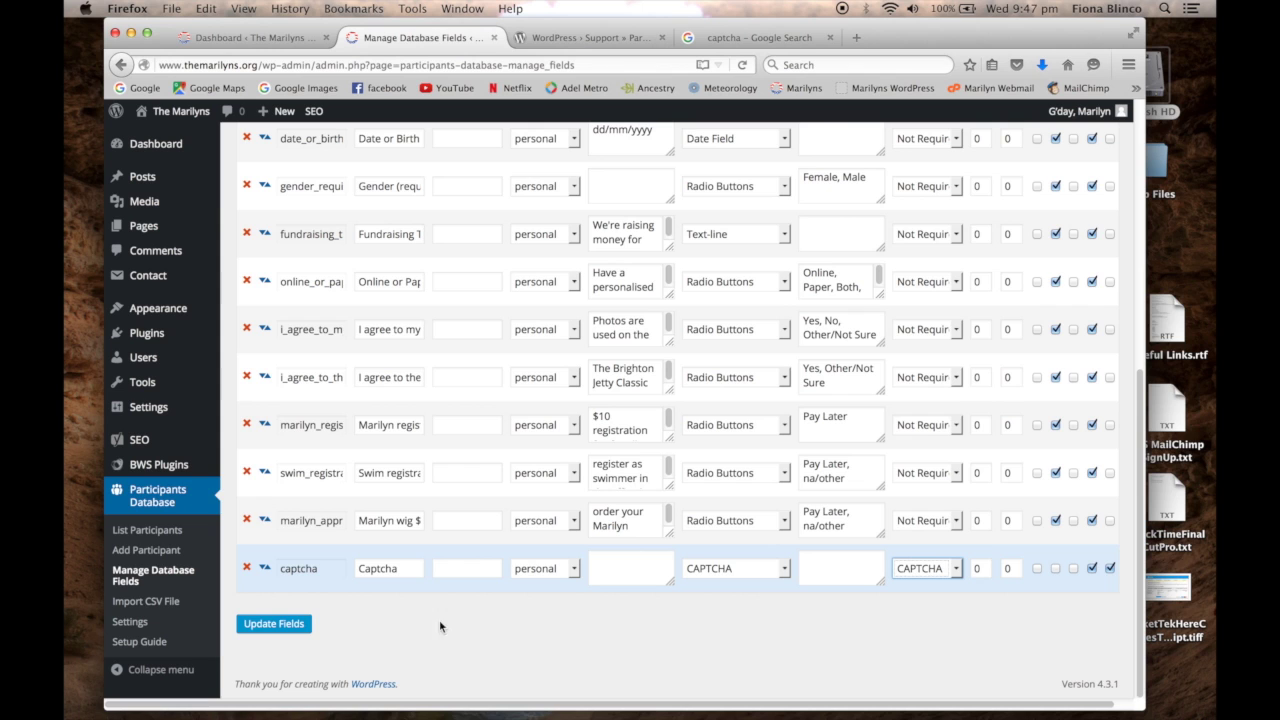
{"action": "left_click", "coordinate": [277, 626]}
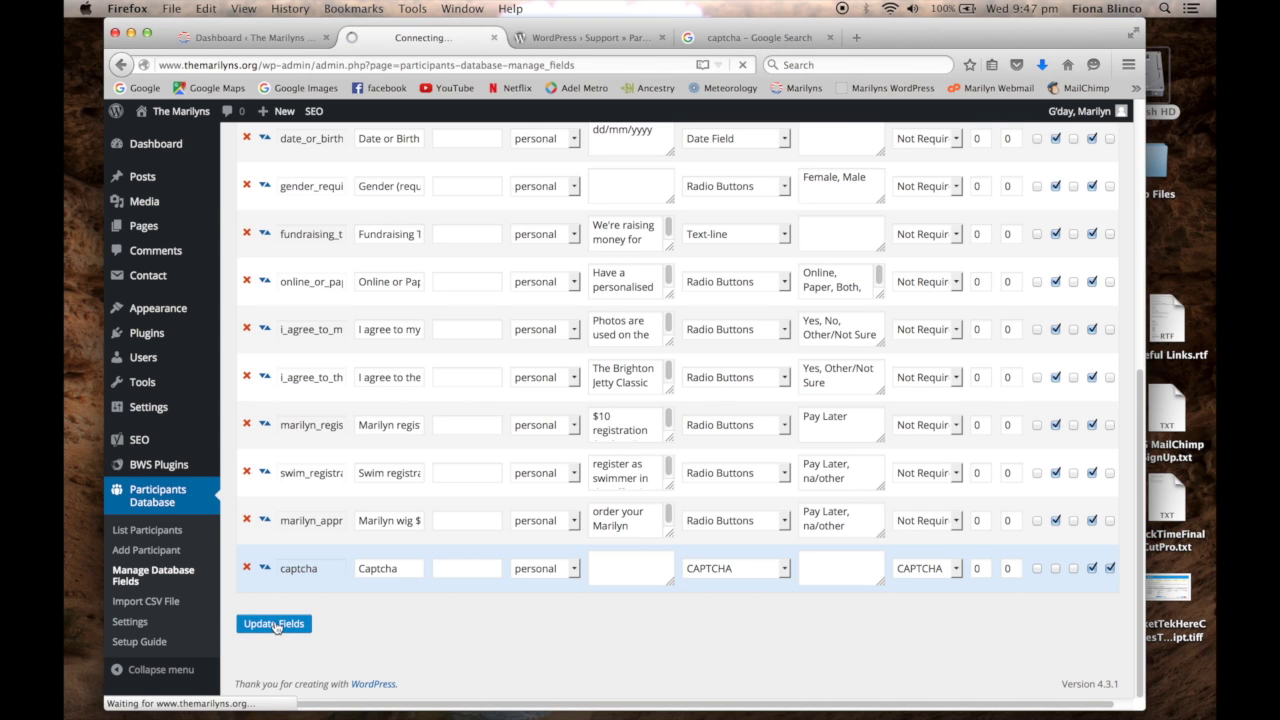